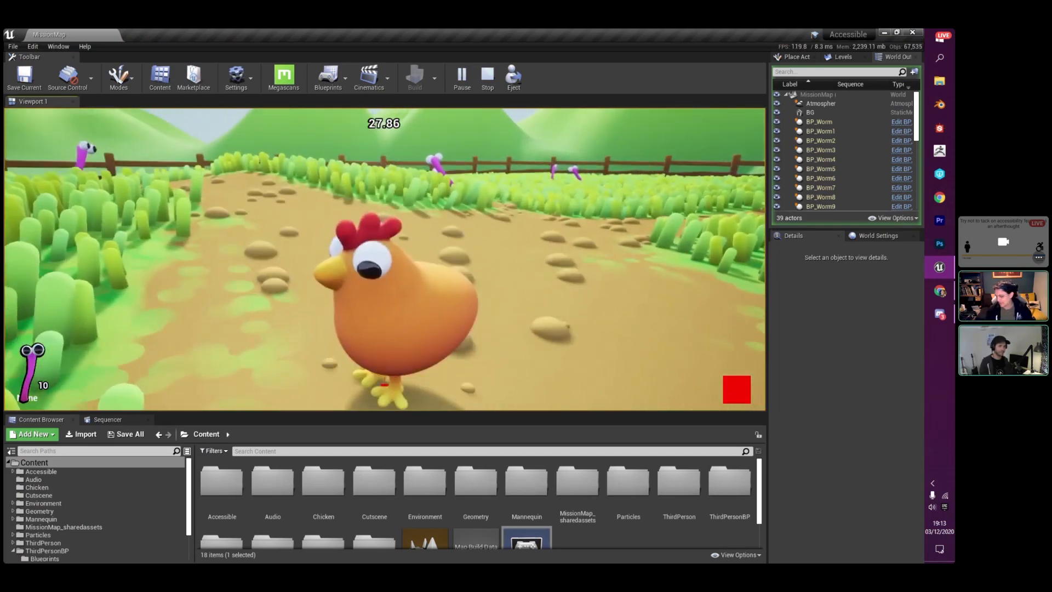
- Walk the chicken around the field in the running play session, and end the session
{"action": "key", "text": "w"}
{"action": "key", "text": "w"}
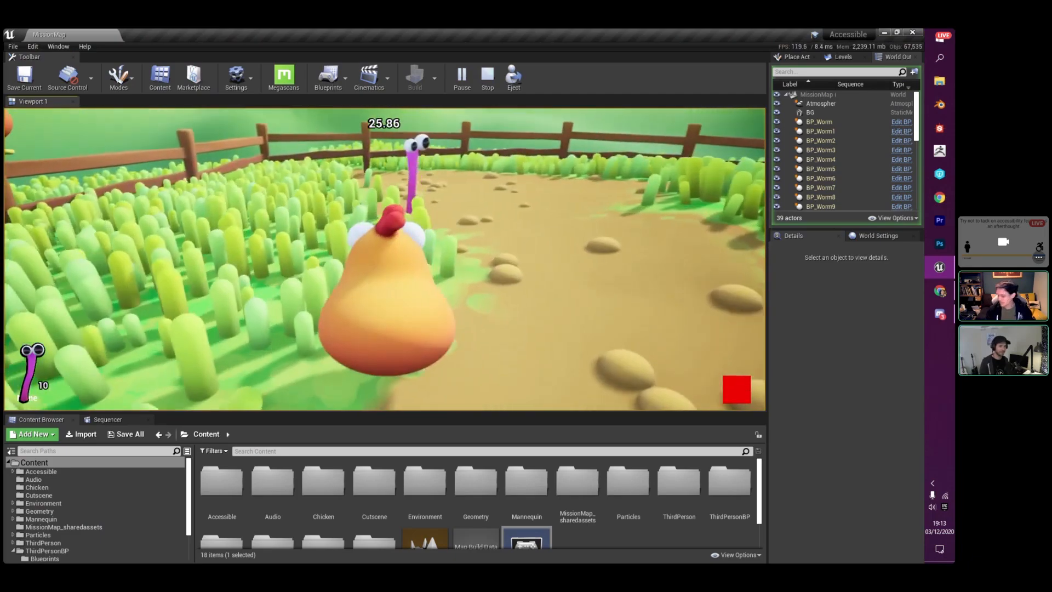
{"action": "key", "text": "s"}
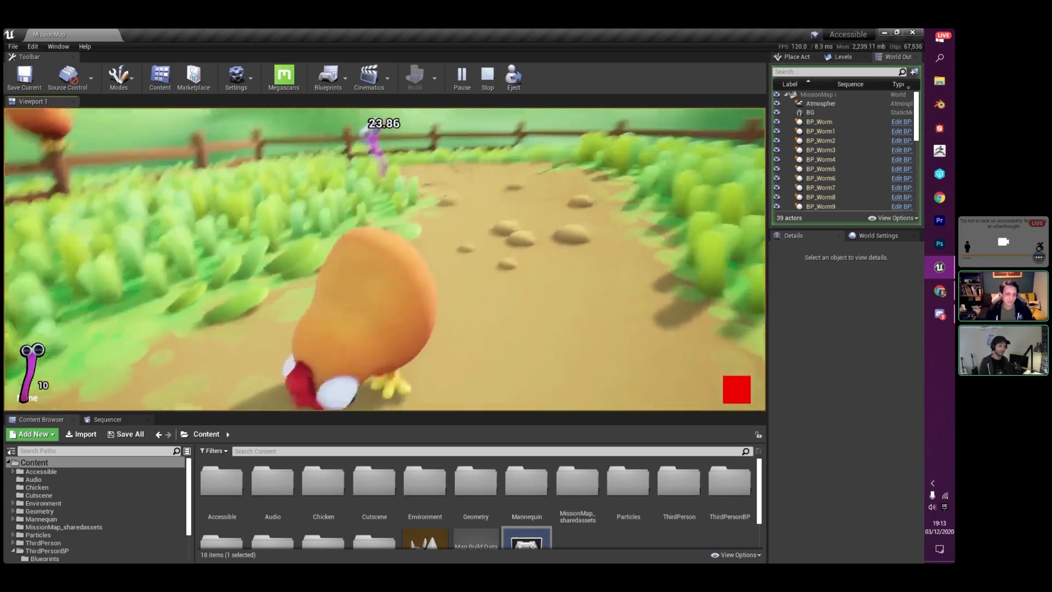
{"action": "key", "text": "w"}
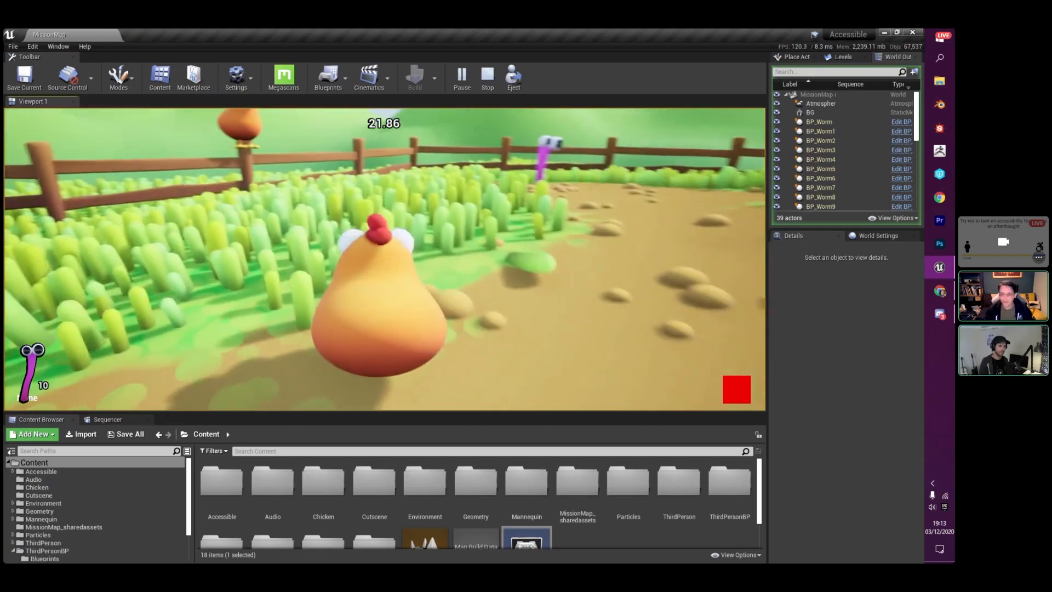
{"action": "key", "text": "d"}
{"action": "key", "text": "a"}
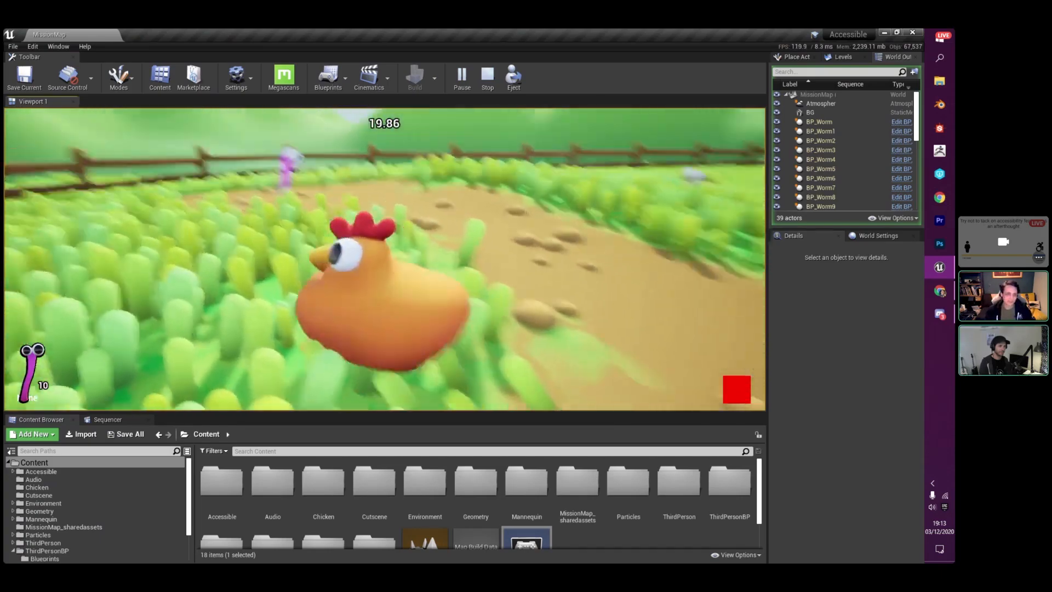
{"action": "key", "text": "s"}
{"action": "key", "text": "d"}
{"action": "key", "text": "w"}
{"action": "key", "text": "w"}
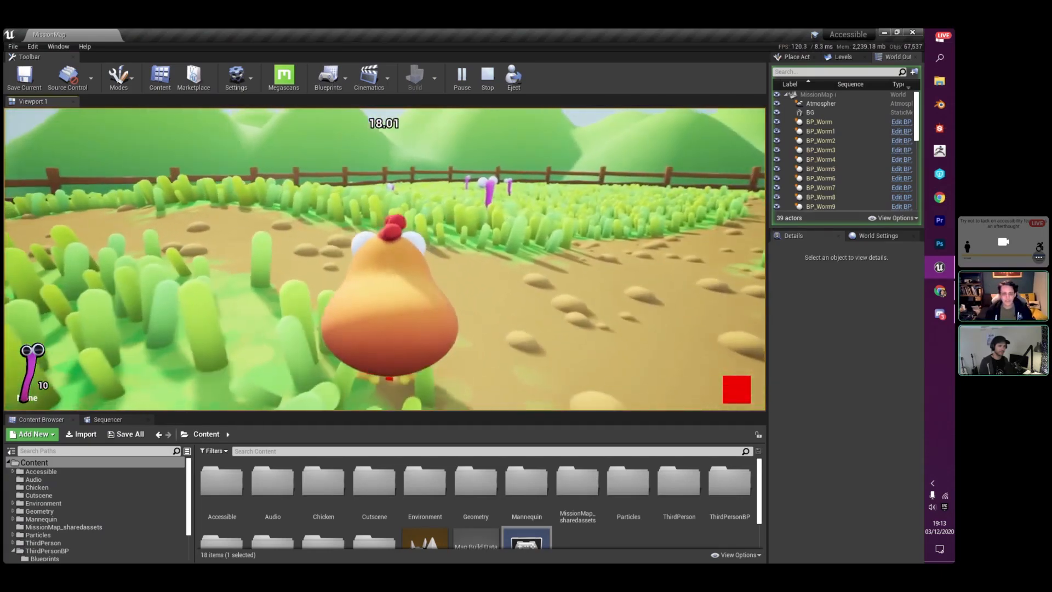
{"action": "key", "text": "d"}
{"action": "key", "text": "Escape"}
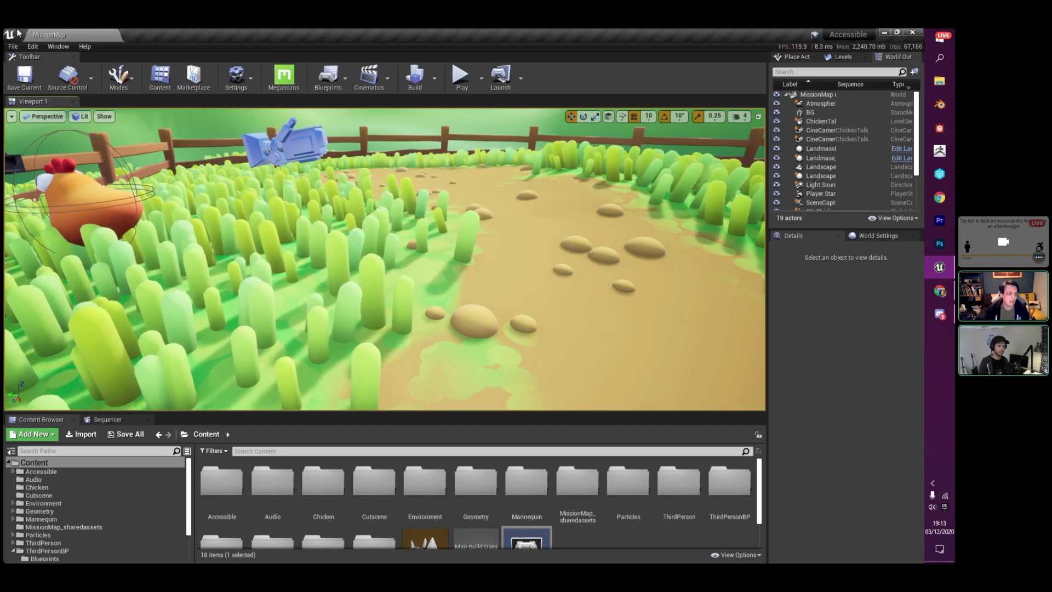
- Search the Project Settings for "subti", turn off Subtitles Forced Off, and close the settings
{"action": "left_click", "coordinate": [33, 47]}
{"action": "left_click", "coordinate": [71, 202]}
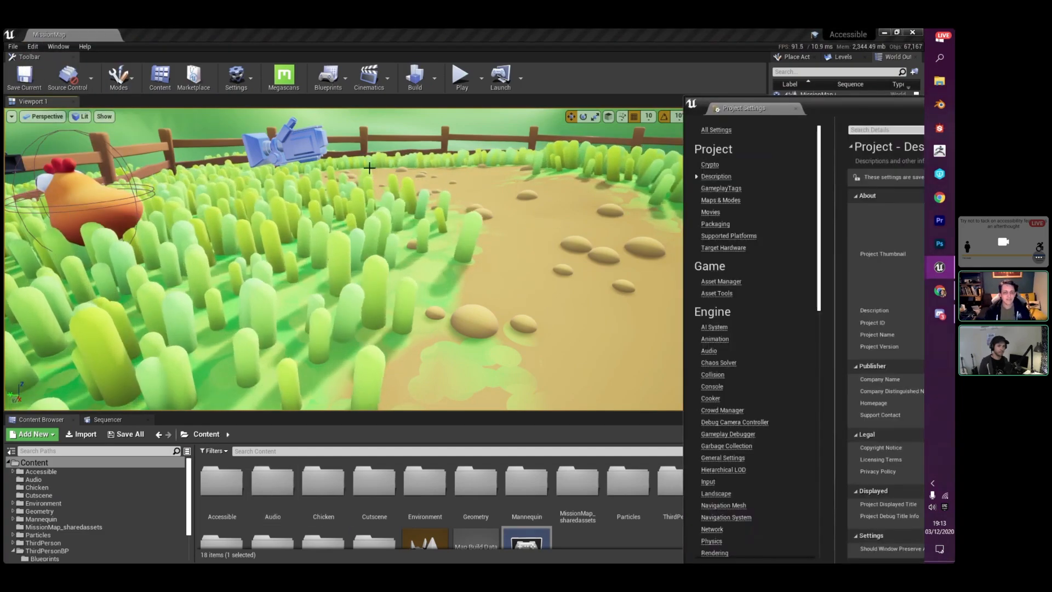
{"action": "double_click", "coordinate": [836, 107]}
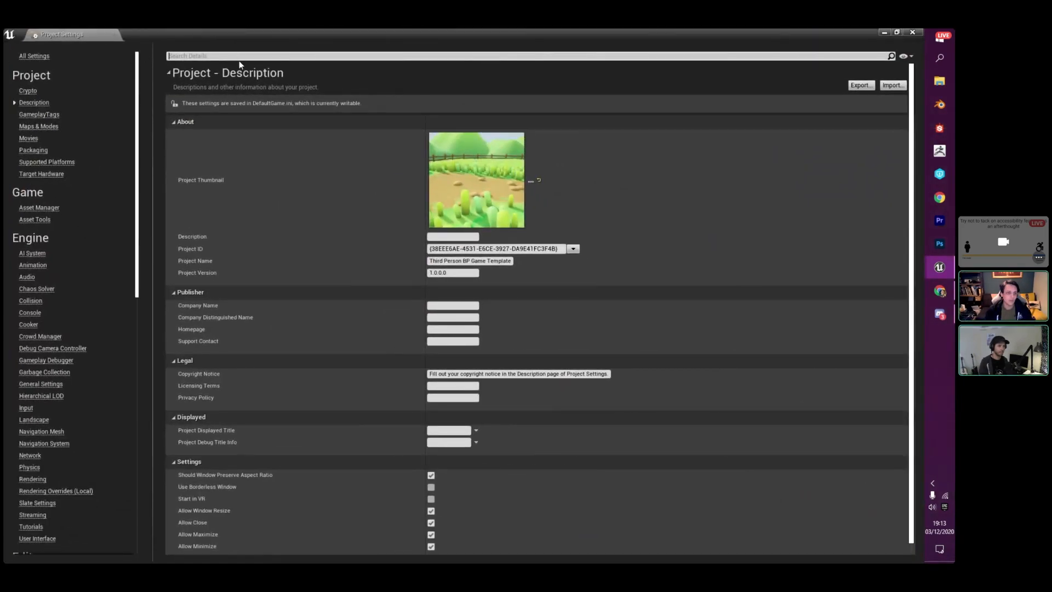
{"action": "type", "text": "subti"}
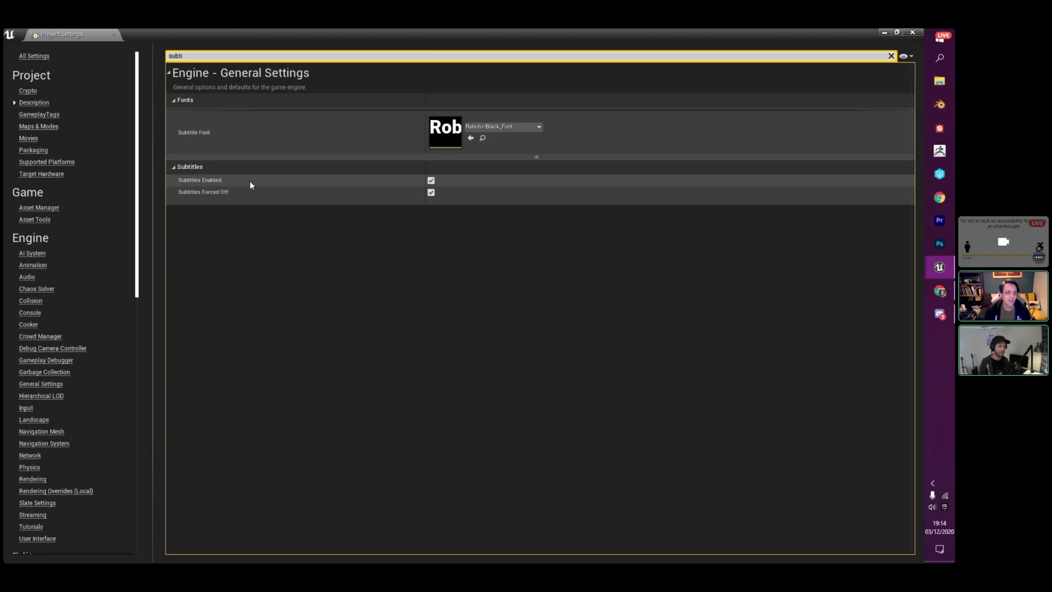
{"action": "left_click", "coordinate": [431, 192]}
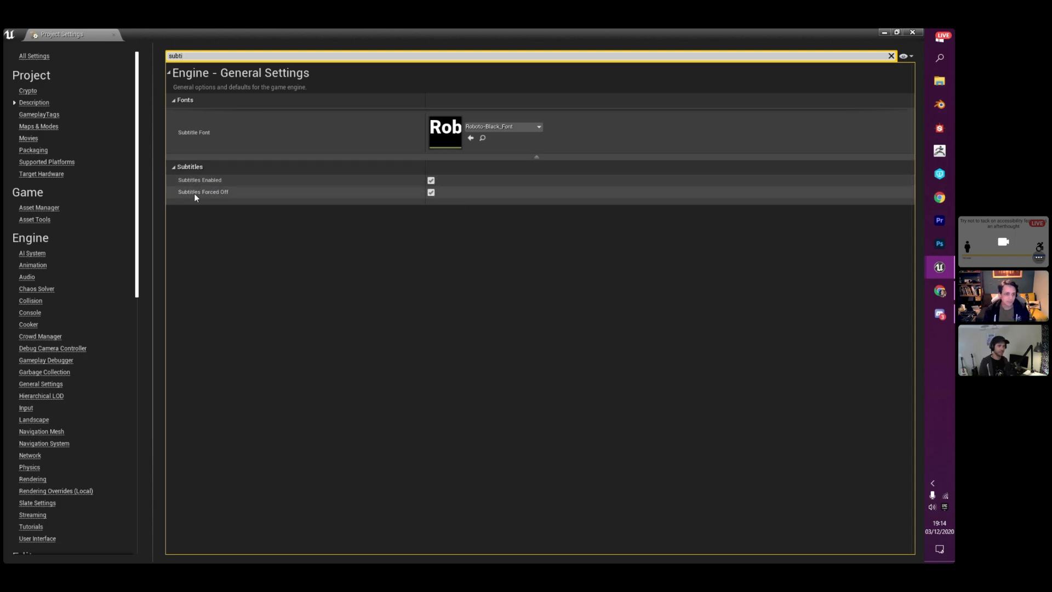
{"action": "left_click", "coordinate": [432, 193]}
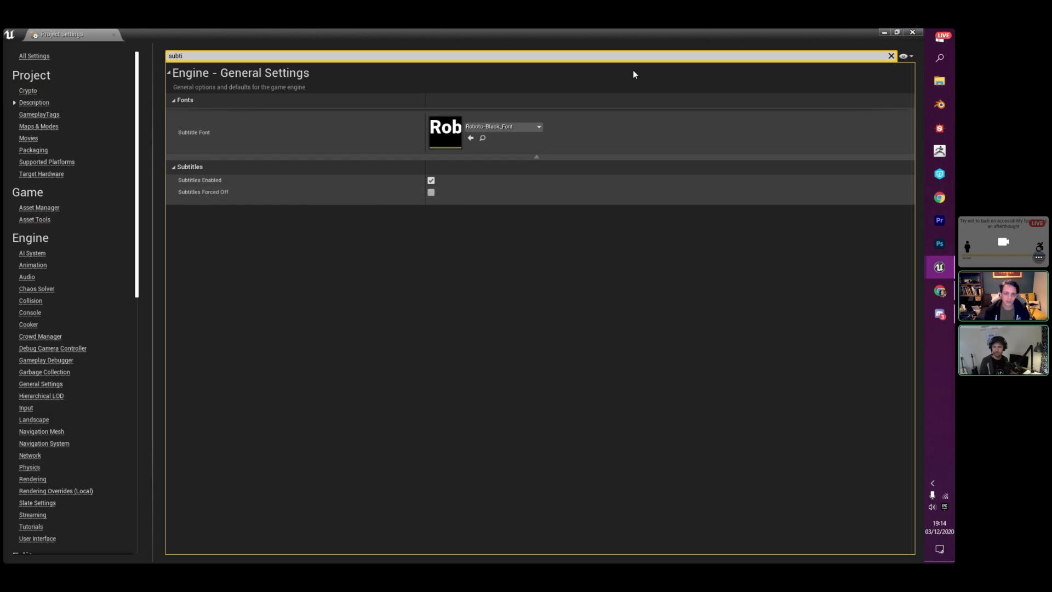
{"action": "left_click", "coordinate": [891, 56]}
{"action": "left_click", "coordinate": [913, 34]}
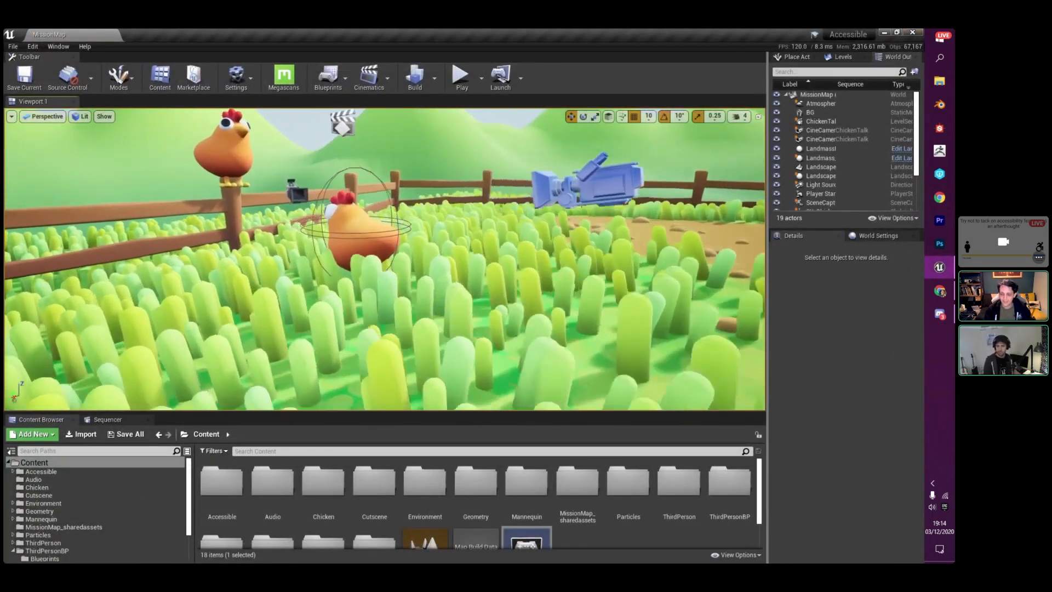
- Run a short play test of the mission level and stop it
{"action": "right_click_drag", "start_coordinate": [479, 203], "coordinate": [467, 202]}
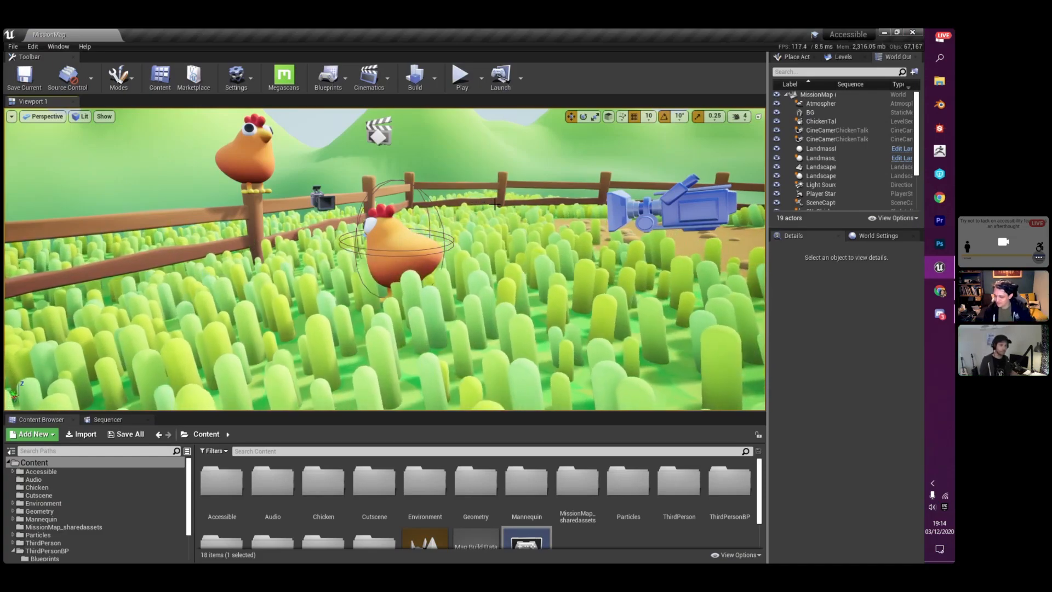
{"action": "left_click", "coordinate": [461, 78]}
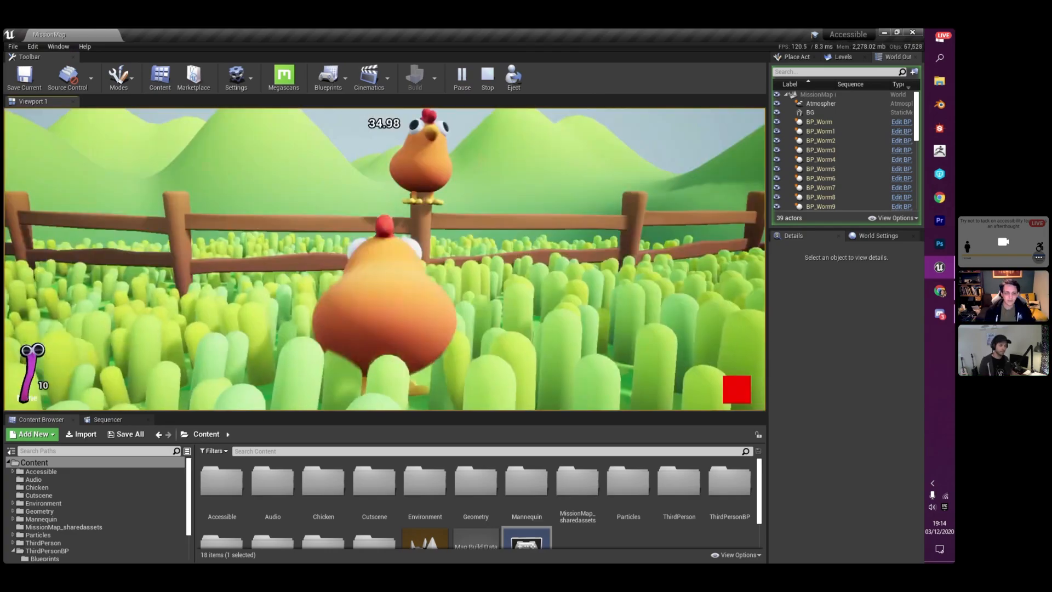
{"action": "key", "text": "Escape"}
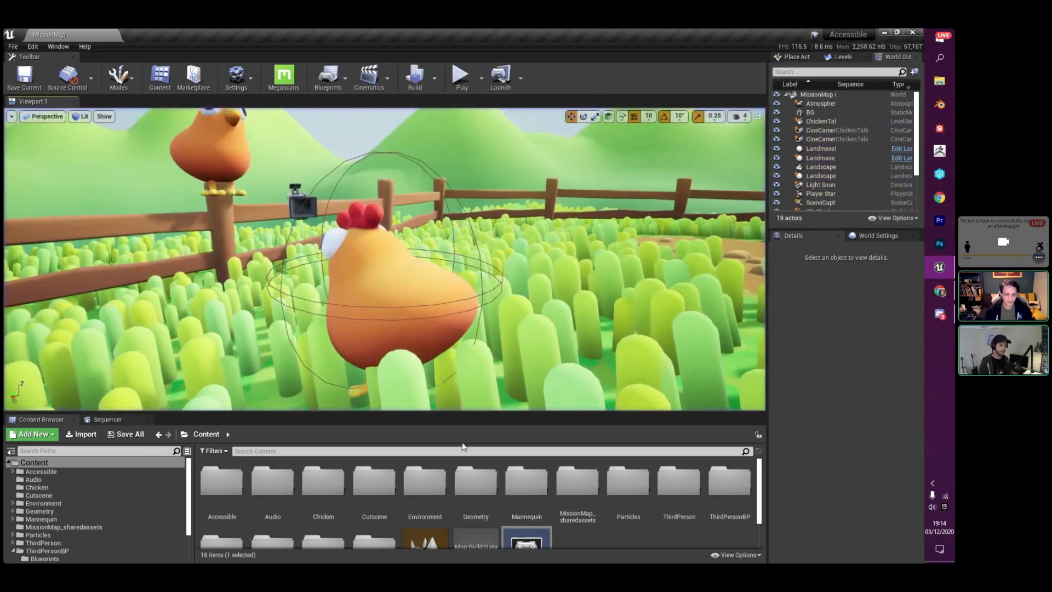
- Open the Audio folder and enlarge the content browser to fit all of its assets
{"action": "double_click", "coordinate": [272, 481]}
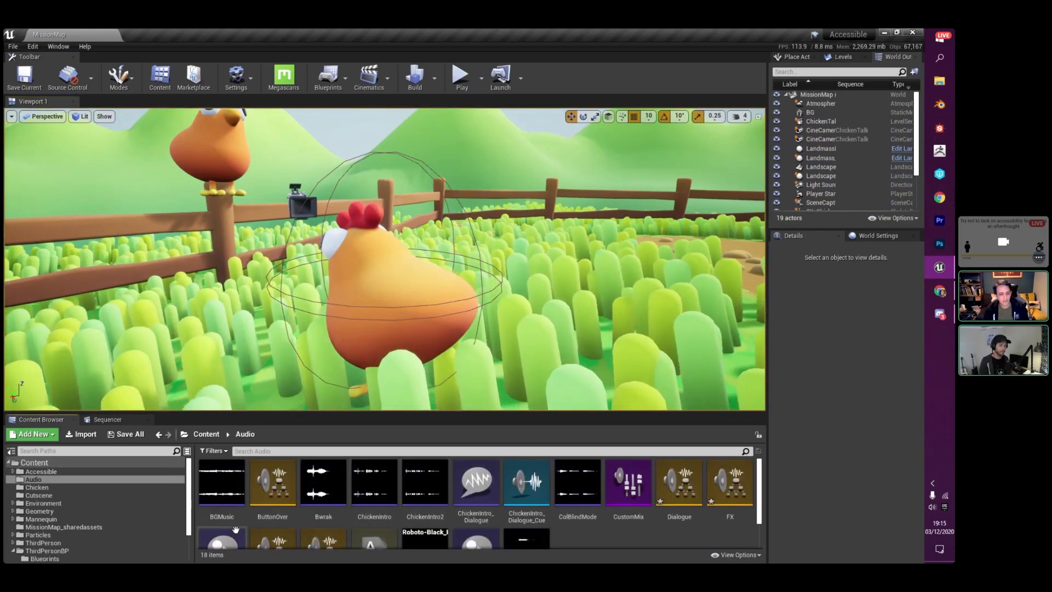
{"action": "scroll", "coordinate": [455, 482], "scroll_direction": "down", "scroll_amount": 2}
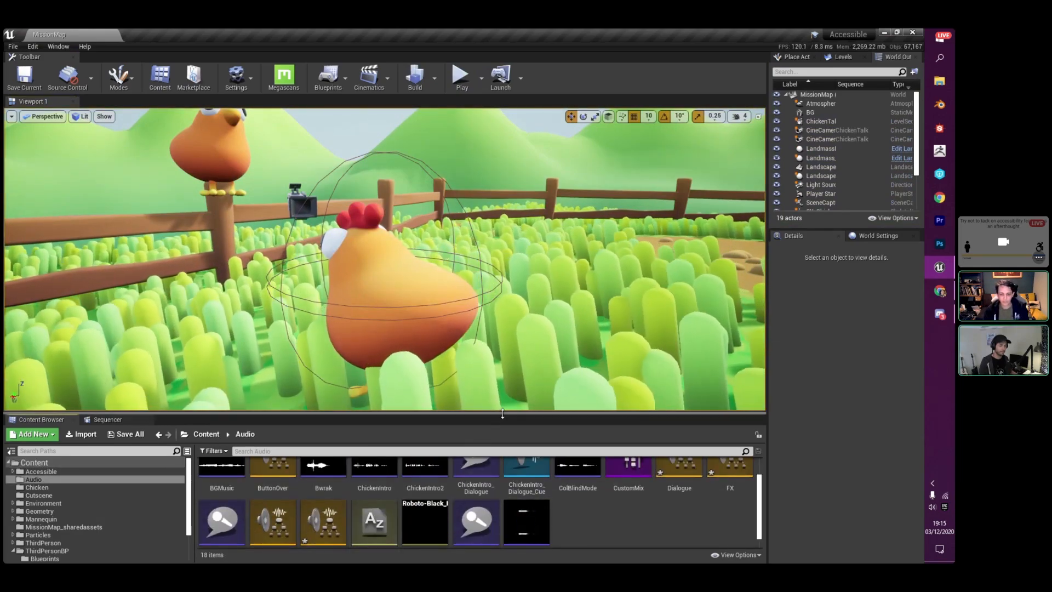
{"action": "left_click_drag", "start_coordinate": [439, 414], "coordinate": [438, 351]}
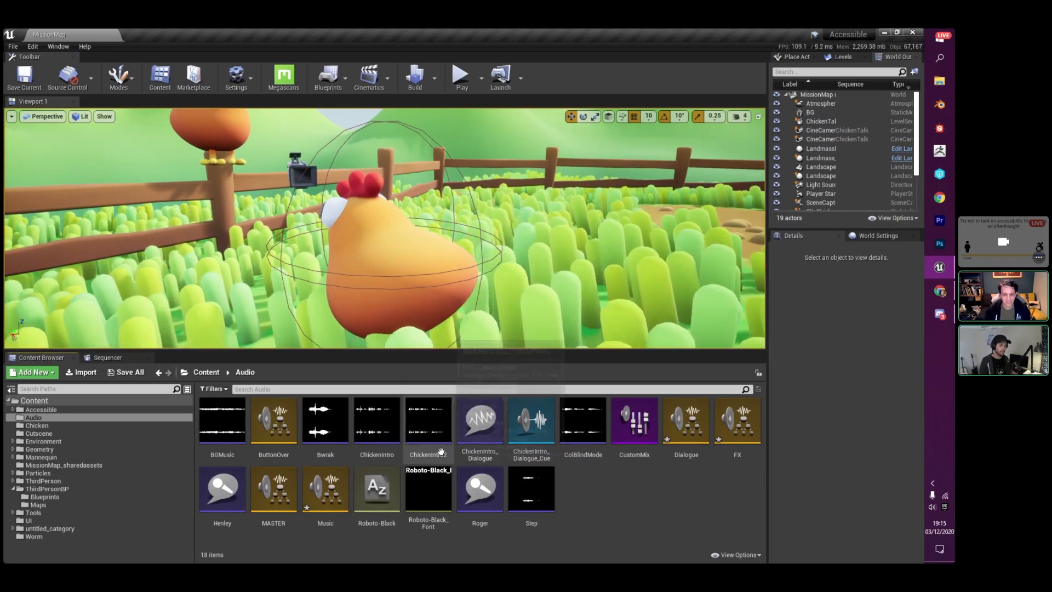
- Open the ChickenIntro sound wave and expand its Subtitles array with entries 0 and 1
{"action": "double_click", "coordinate": [377, 433]}
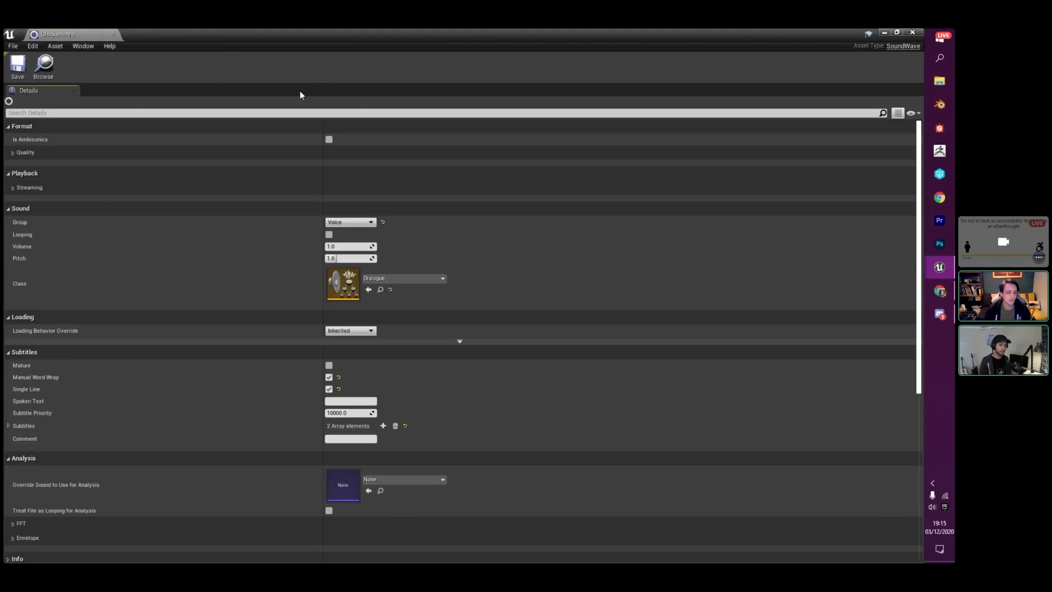
{"action": "left_click_drag", "start_coordinate": [351, 33], "coordinate": [403, 469]}
{"action": "left_click_drag", "start_coordinate": [479, 454], "coordinate": [497, 45]}
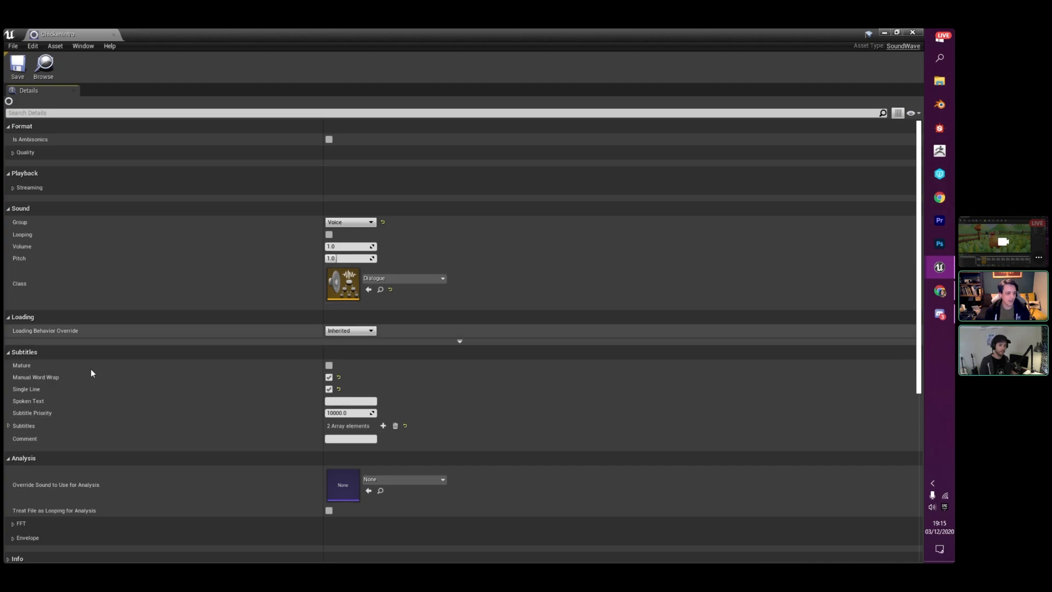
{"action": "left_click", "coordinate": [8, 426]}
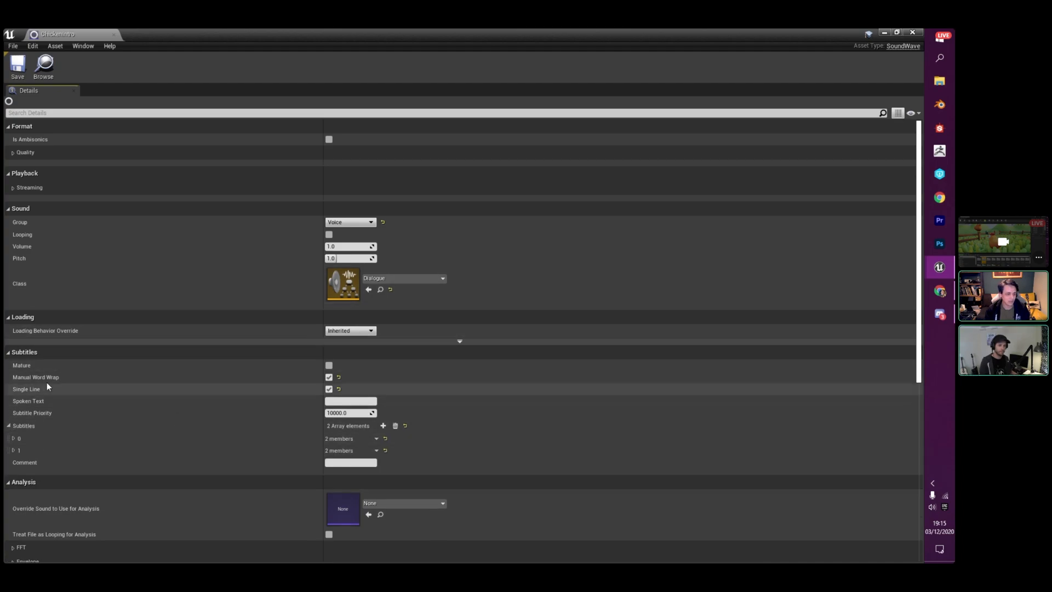
{"action": "scroll", "coordinate": [49, 386], "scroll_direction": "down", "scroll_amount": 2}
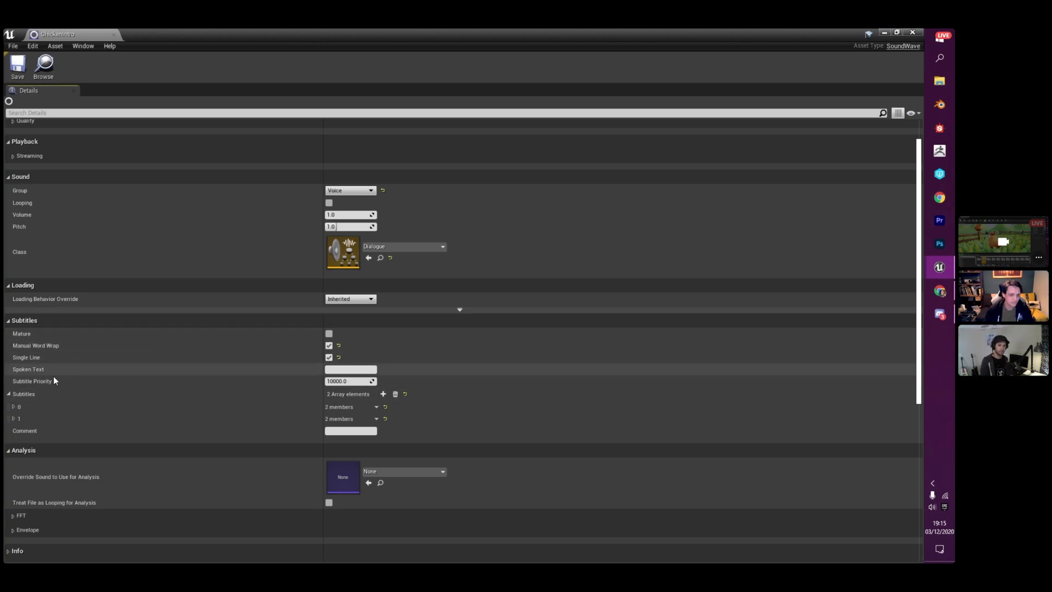
{"action": "left_click", "coordinate": [13, 407]}
{"action": "scroll", "coordinate": [15, 421], "scroll_direction": "down", "scroll_amount": 1}
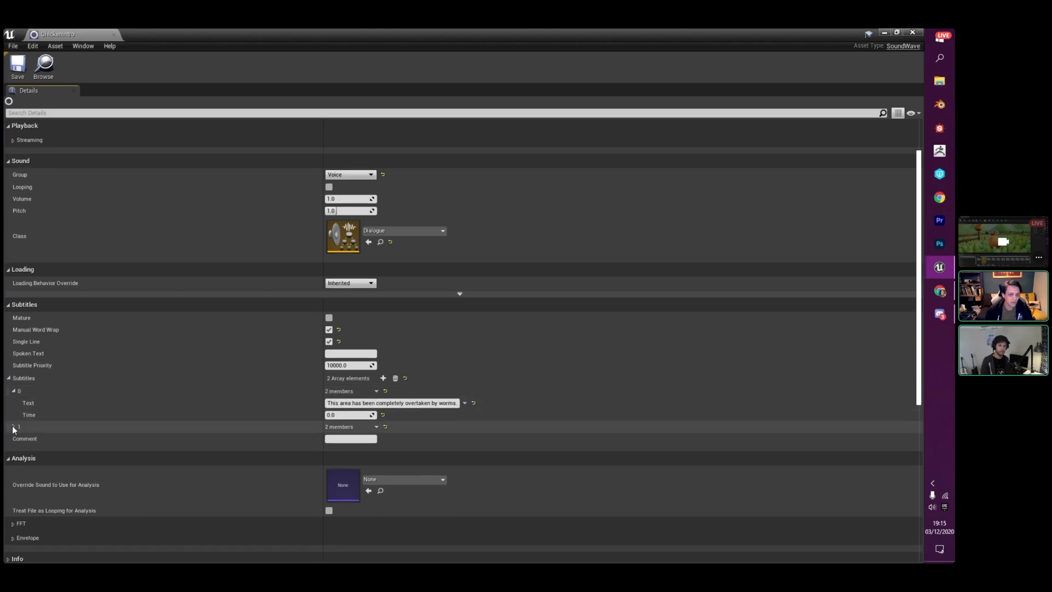
{"action": "left_click", "coordinate": [13, 427]}
- Examine the text of both subtitle entries in the ChickenIntro sound wave
{"action": "left_click", "coordinate": [413, 402]}
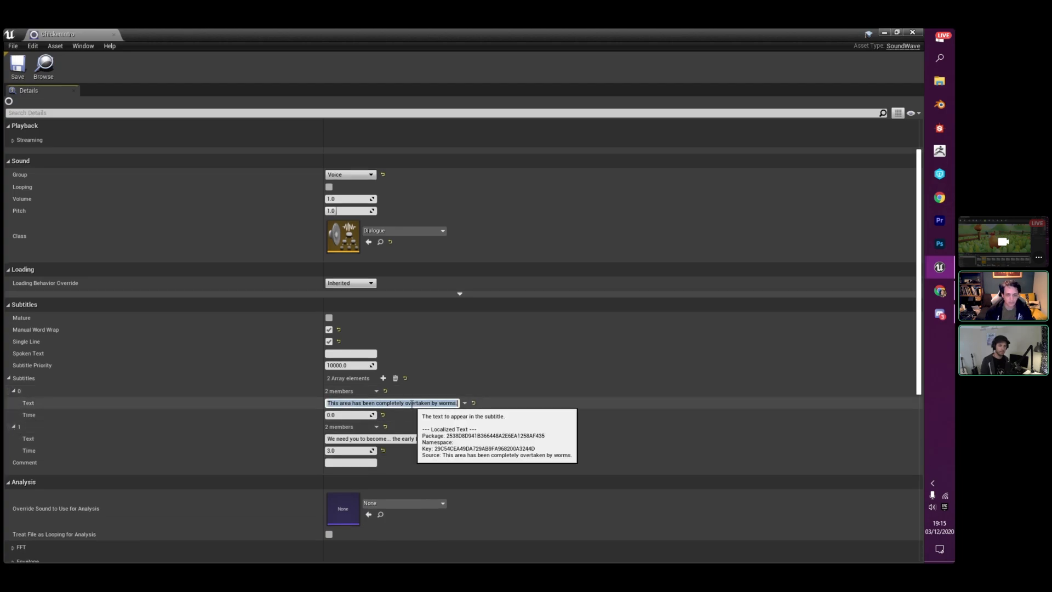
{"action": "left_click", "coordinate": [331, 403]}
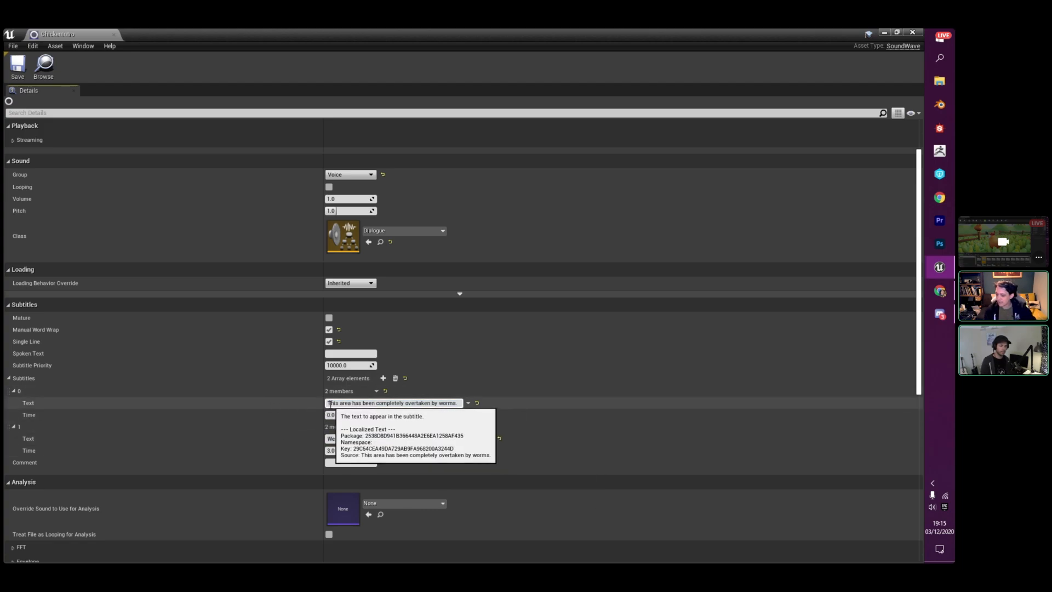
{"action": "left_click_drag", "start_coordinate": [330, 403], "coordinate": [475, 404]}
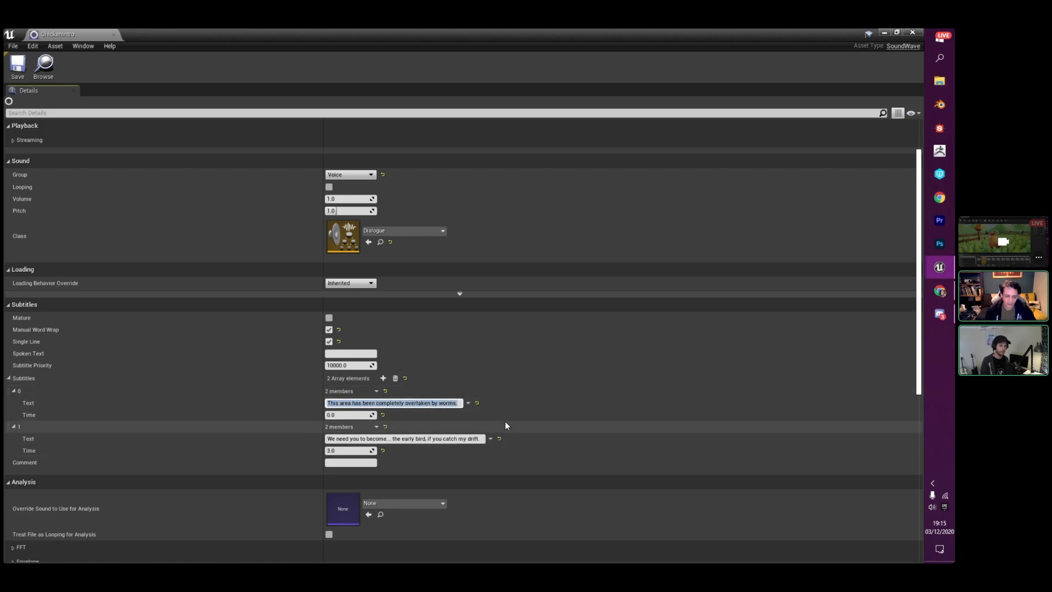
{"action": "left_click", "coordinate": [330, 439]}
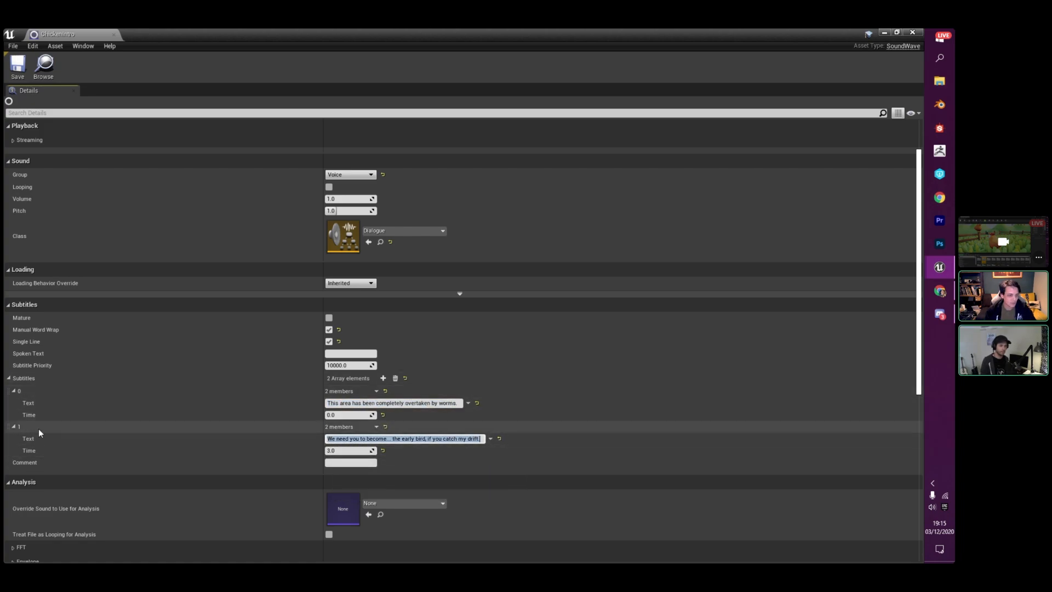
{"action": "left_click", "coordinate": [332, 439]}
{"action": "left_click_drag", "start_coordinate": [328, 439], "coordinate": [474, 441]}
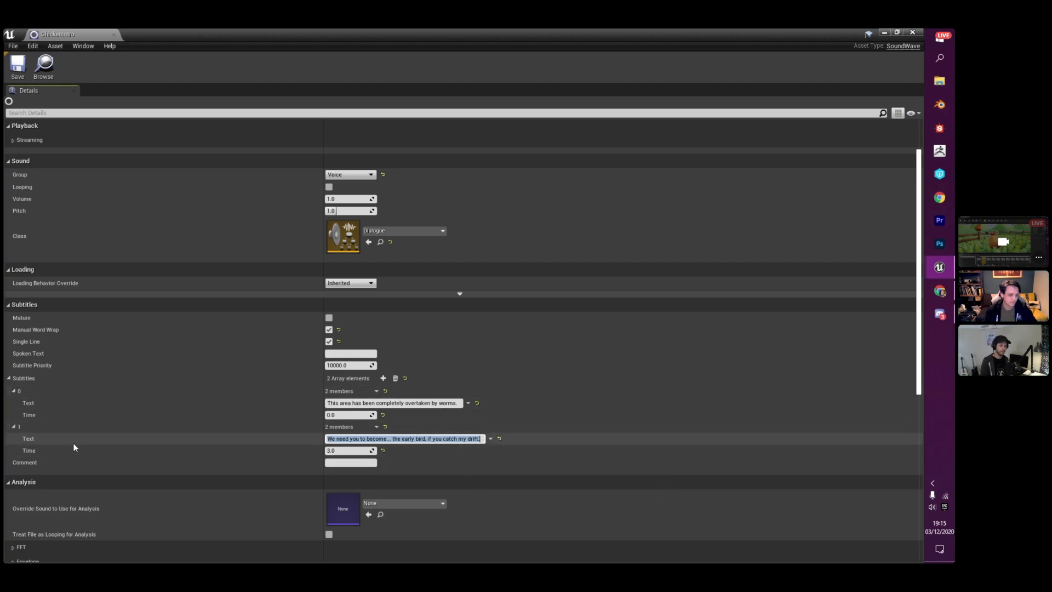
{"action": "left_click", "coordinate": [50, 465]}
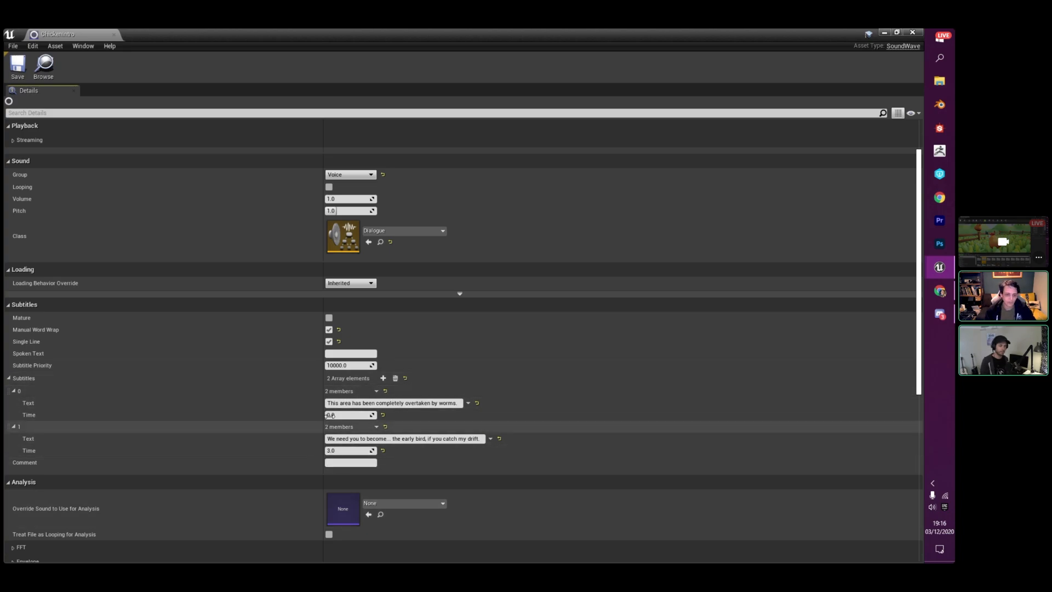
- View the localization options of the first subtitle's text, and close the ChickenIntro sound wave
{"action": "left_click", "coordinate": [469, 403]}
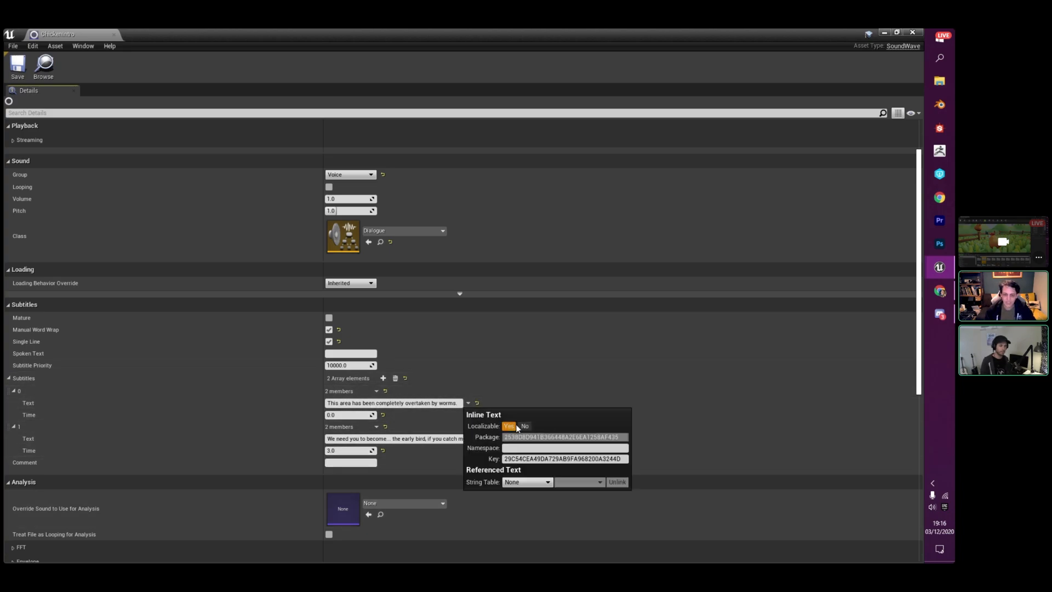
{"action": "left_click", "coordinate": [469, 403]}
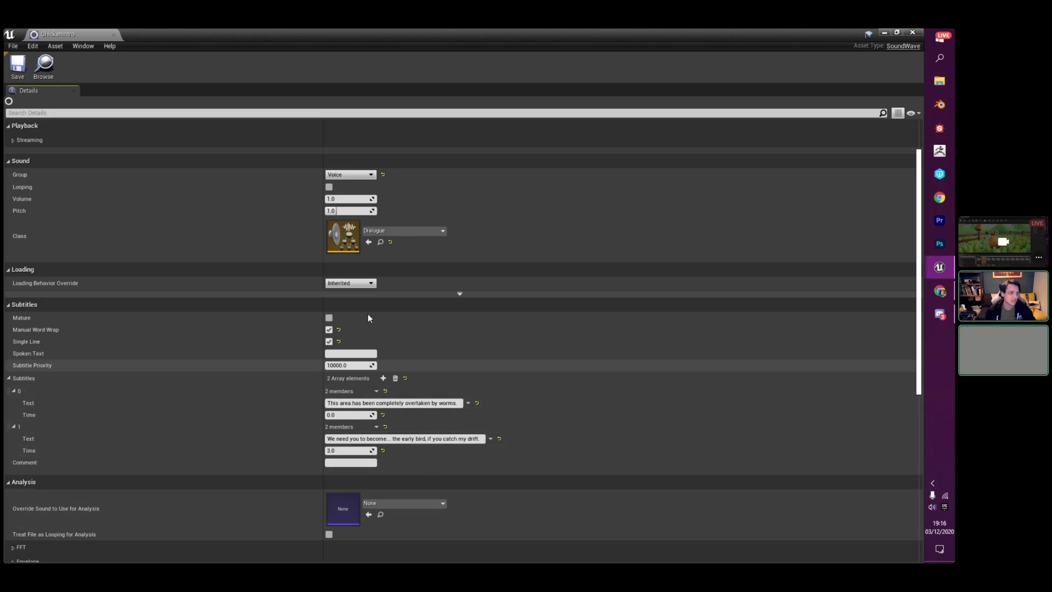
{"action": "left_click", "coordinate": [114, 35]}
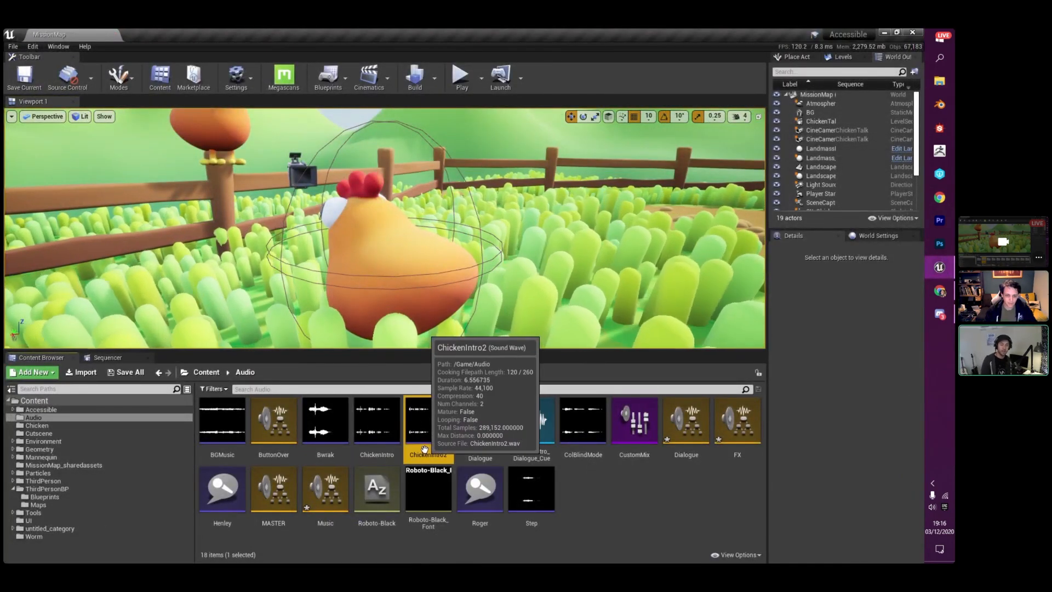
- Open the ChickenIntro2 sound wave, review its subtitle text, and close it
{"action": "double_click", "coordinate": [424, 449]}
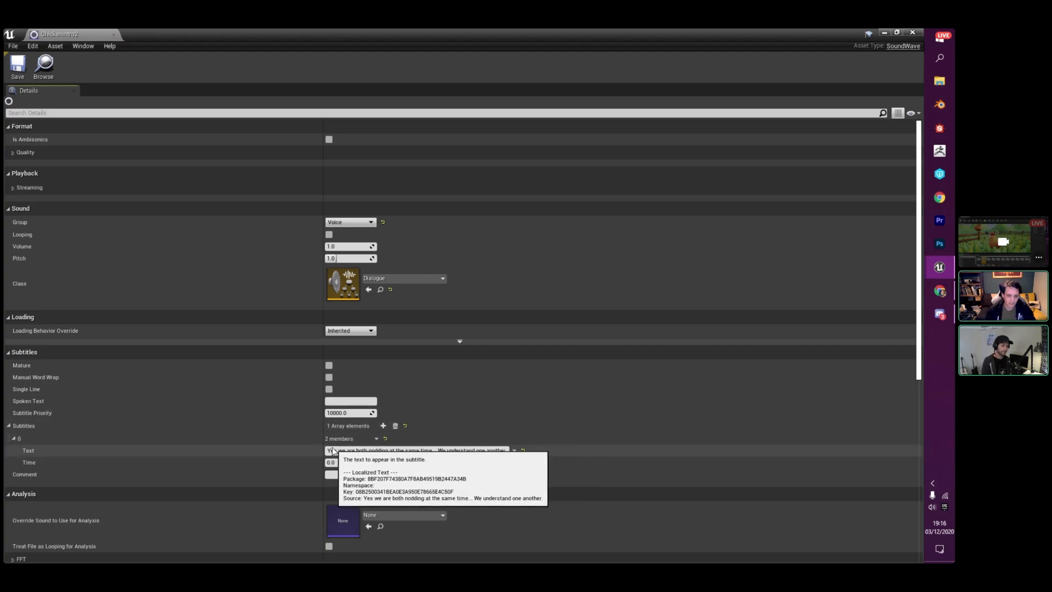
{"action": "left_click_drag", "start_coordinate": [328, 450], "coordinate": [538, 453]}
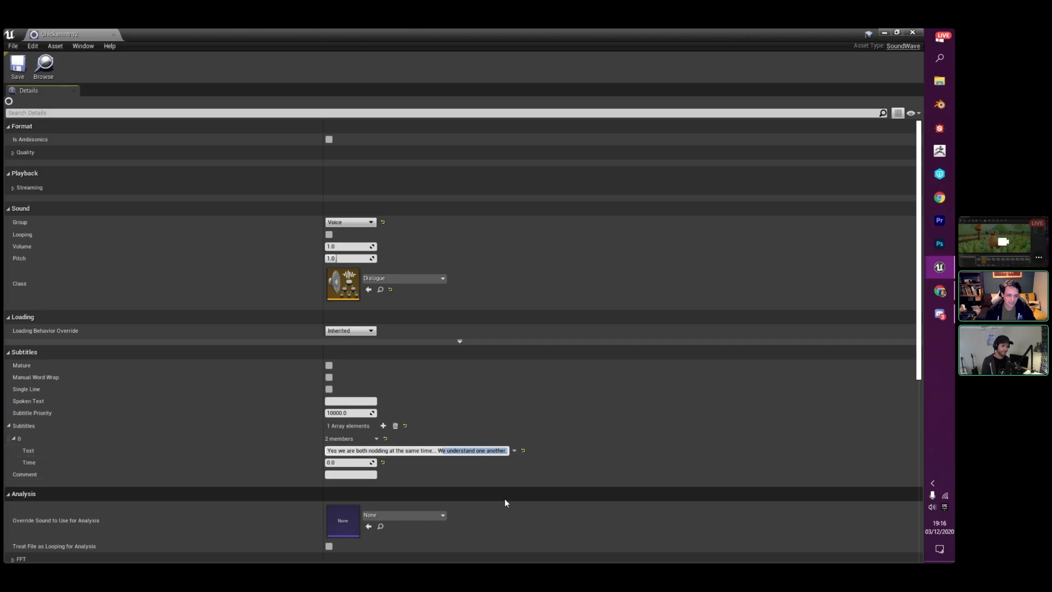
{"action": "left_click", "coordinate": [12, 427]}
{"action": "left_click", "coordinate": [912, 32]}
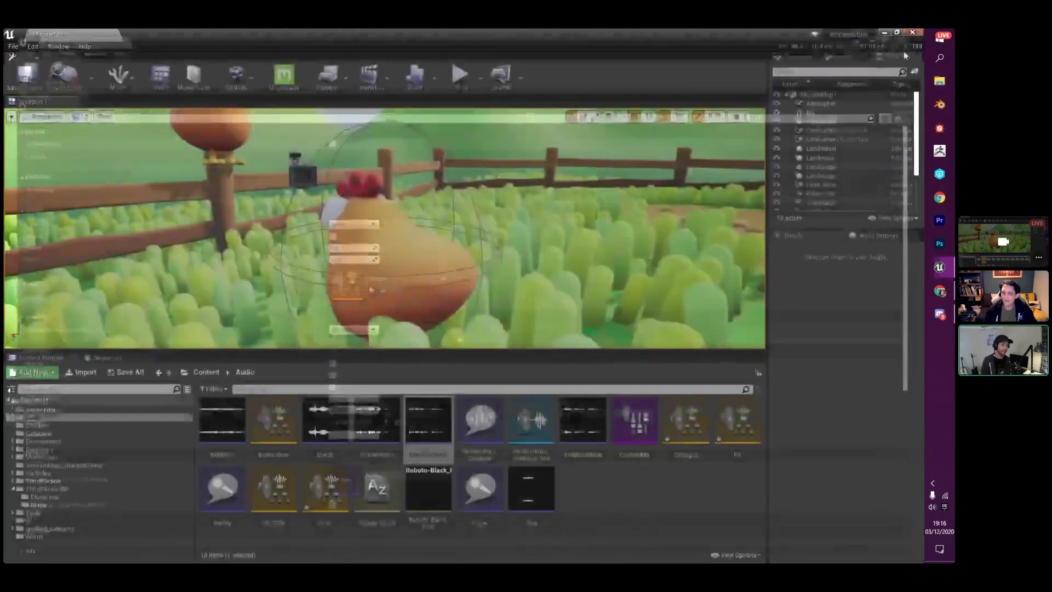
- Open the Windows volume mixer, check the volume level of the Accessible project's Unreal Editor, and close the mixer
{"action": "left_click", "coordinate": [616, 506]}
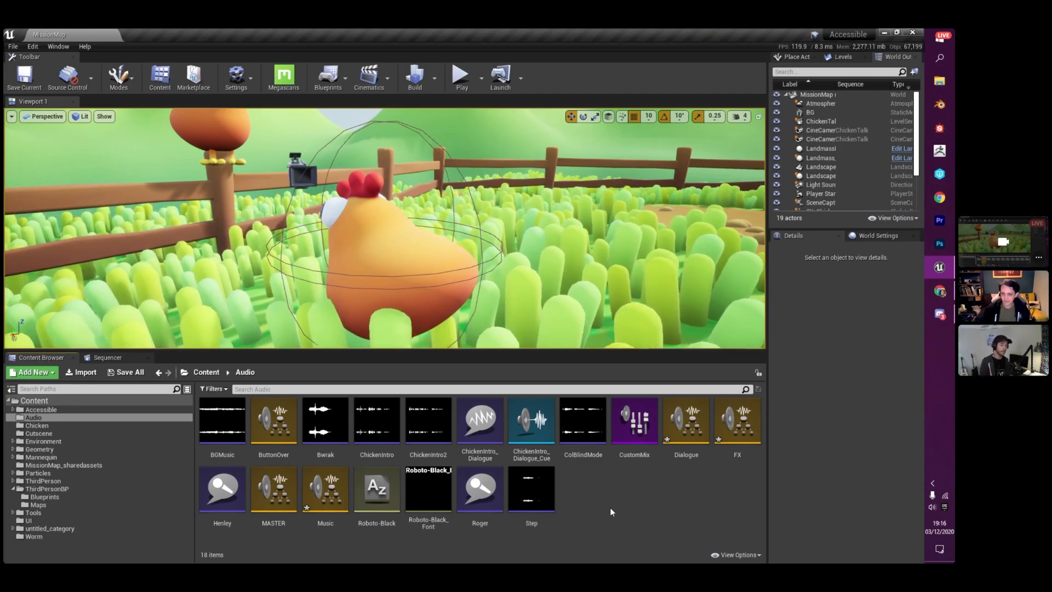
{"action": "left_click", "coordinate": [931, 508]}
{"action": "right_click", "coordinate": [932, 507]}
{"action": "left_click", "coordinate": [879, 460]}
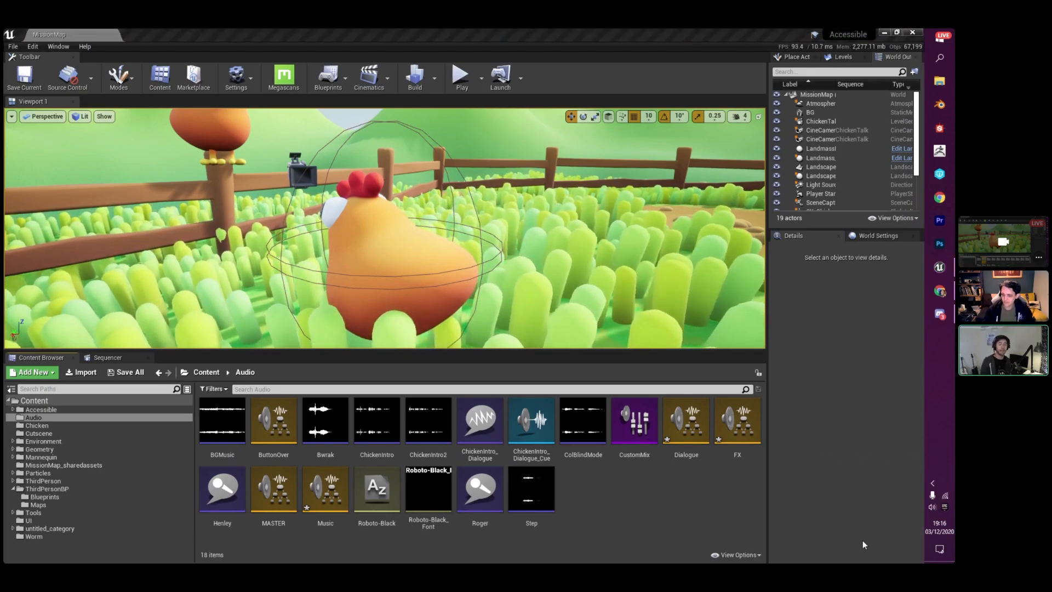
{"action": "left_click_drag", "start_coordinate": [795, 550], "coordinate": [813, 549]}
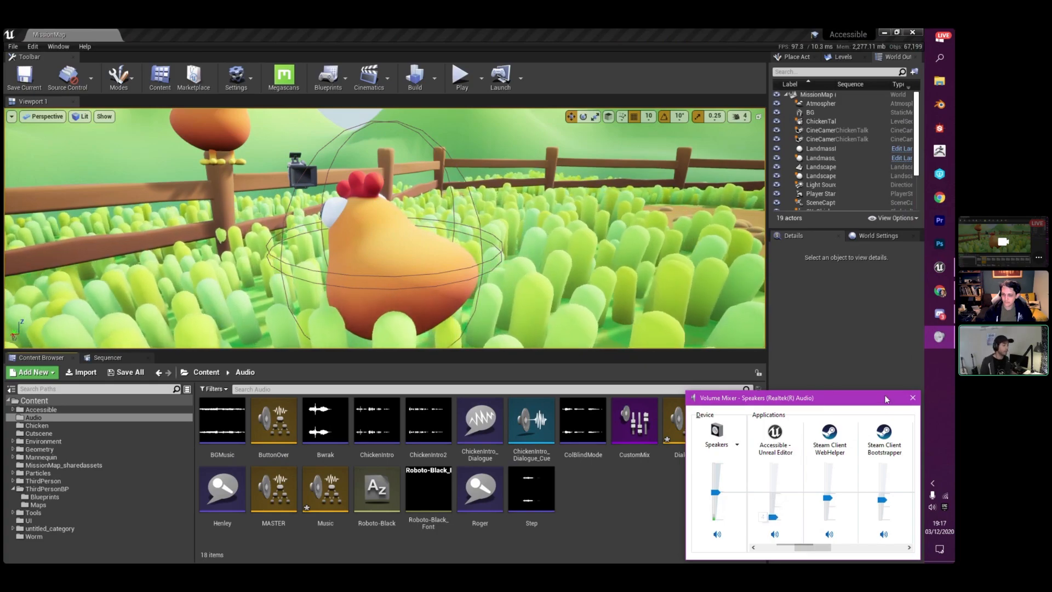
{"action": "left_click", "coordinate": [912, 398]}
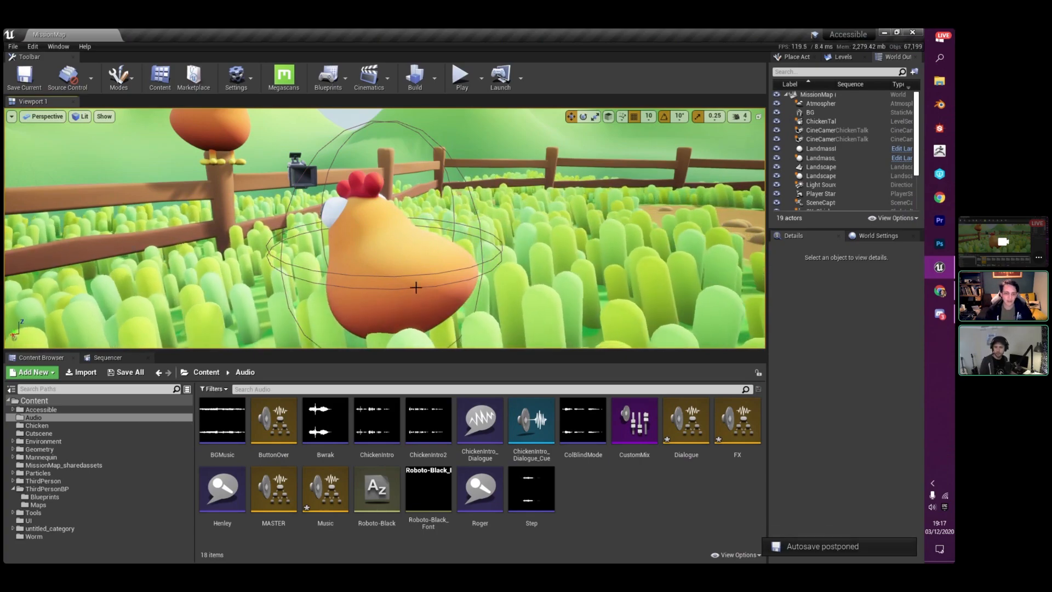
- Play the level in the viewport, walk the chicken around to listen to the game audio, and stop the session
{"action": "left_click", "coordinate": [339, 486]}
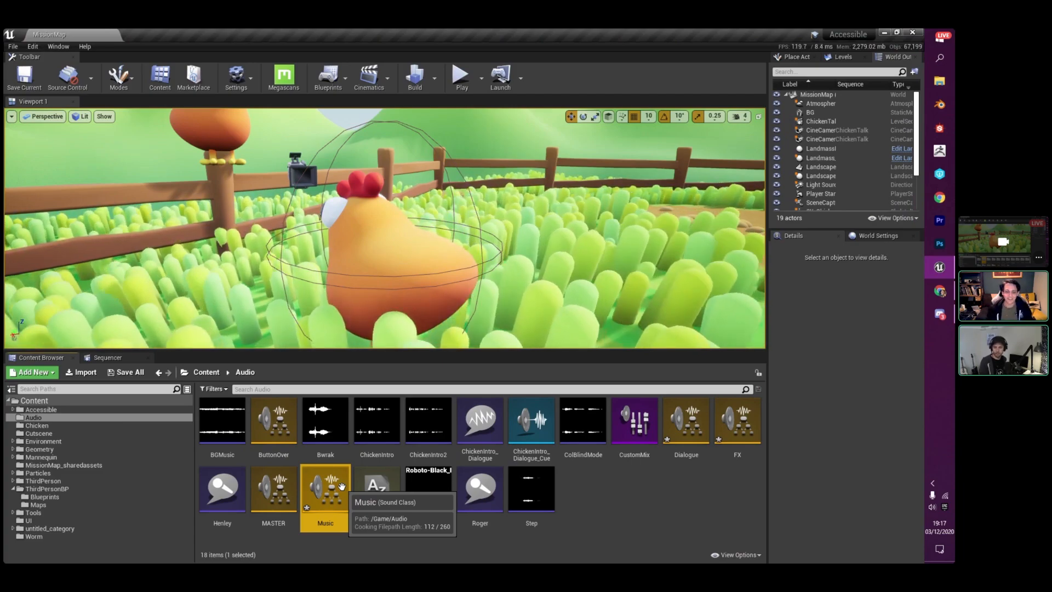
{"action": "right_click_drag", "start_coordinate": [606, 290], "coordinate": [606, 289]}
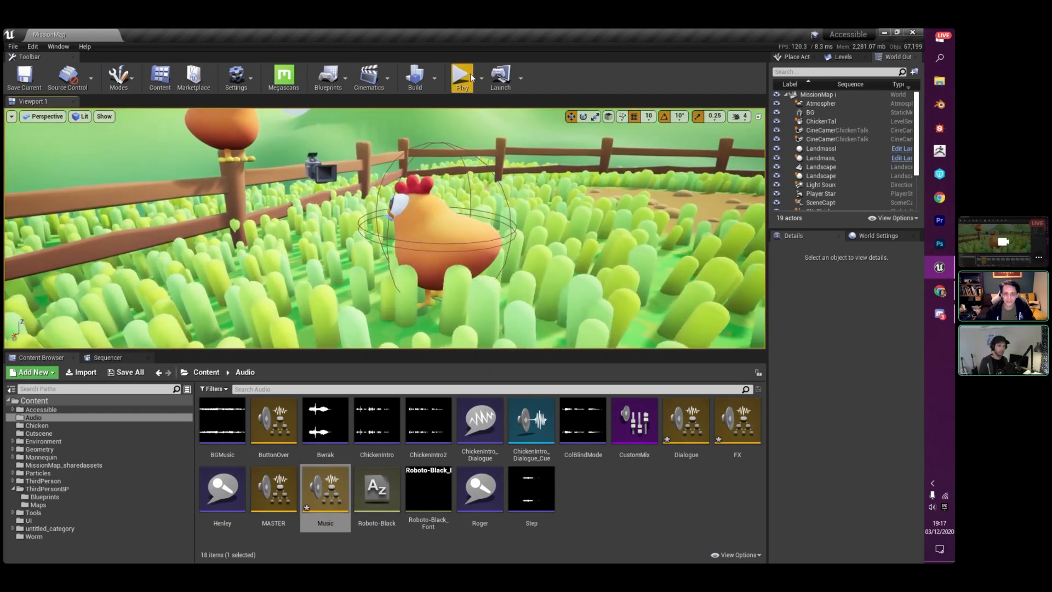
{"action": "left_click", "coordinate": [460, 77]}
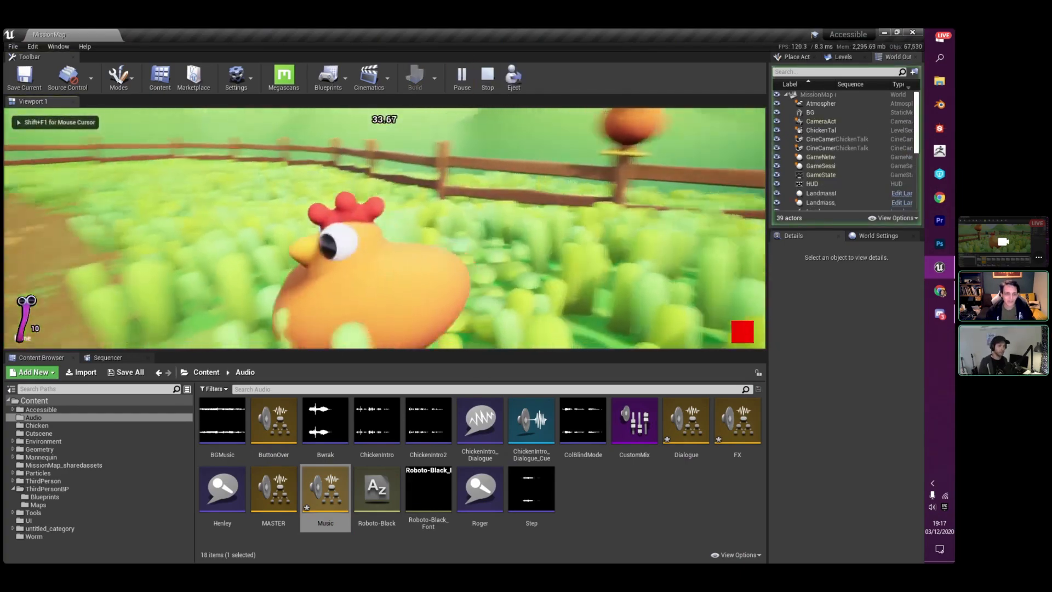
{"action": "key", "text": "w"}
{"action": "key", "text": "a"}
{"action": "key", "text": "d"}
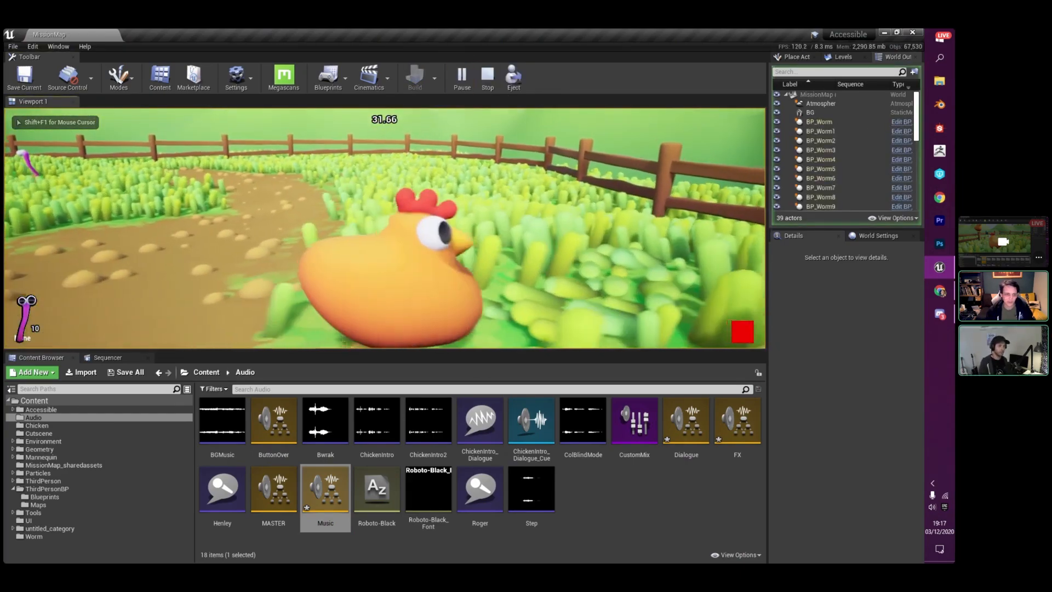
{"action": "key", "text": "a"}
{"action": "key", "text": "shift+F1"}
{"action": "key", "text": "Escape"}
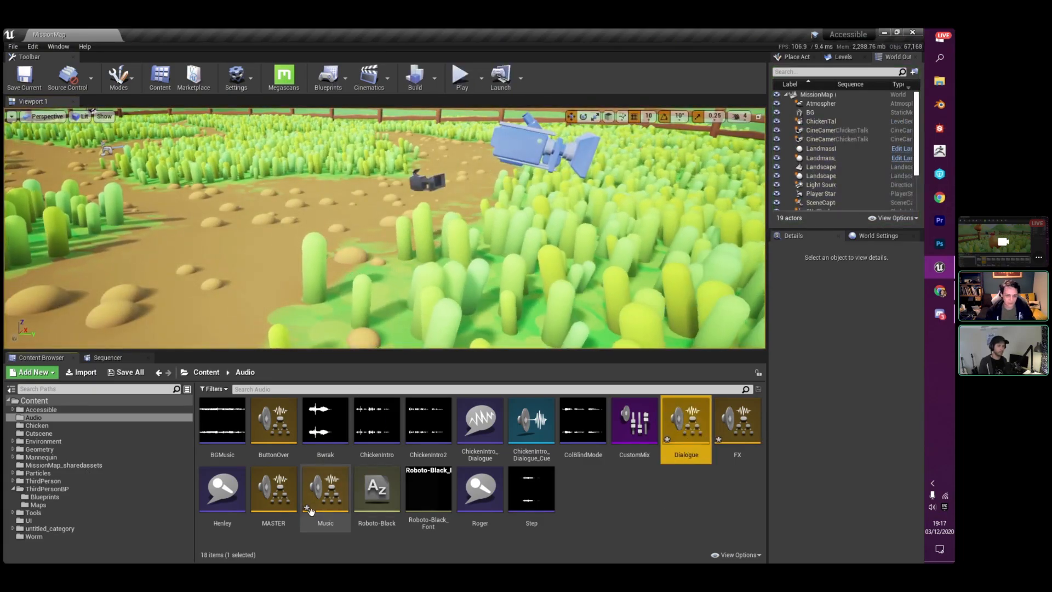
- Open the MASTER sound class and move its Dialogue, Music, FX and ButtonOver child nodes closer to the MASTER node
{"action": "left_click", "coordinate": [325, 485]}
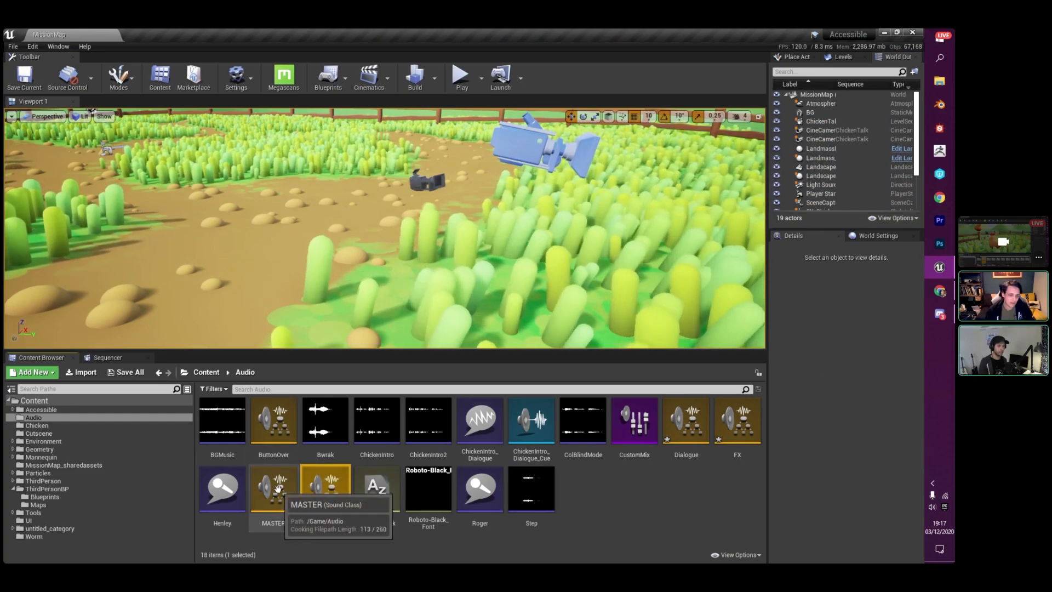
{"action": "left_click", "coordinate": [279, 486]}
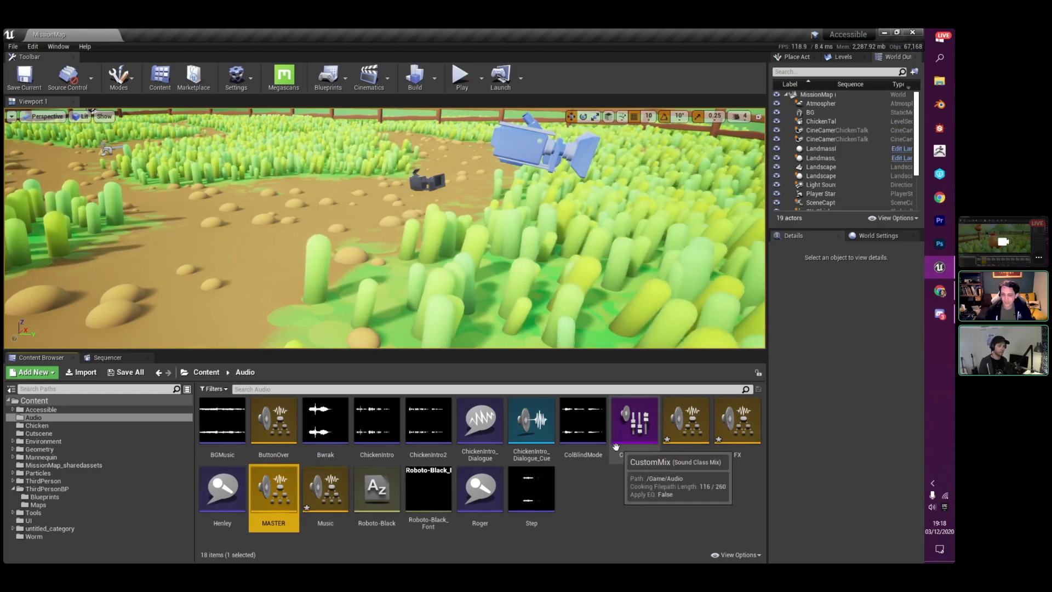
{"action": "double_click", "coordinate": [271, 483]}
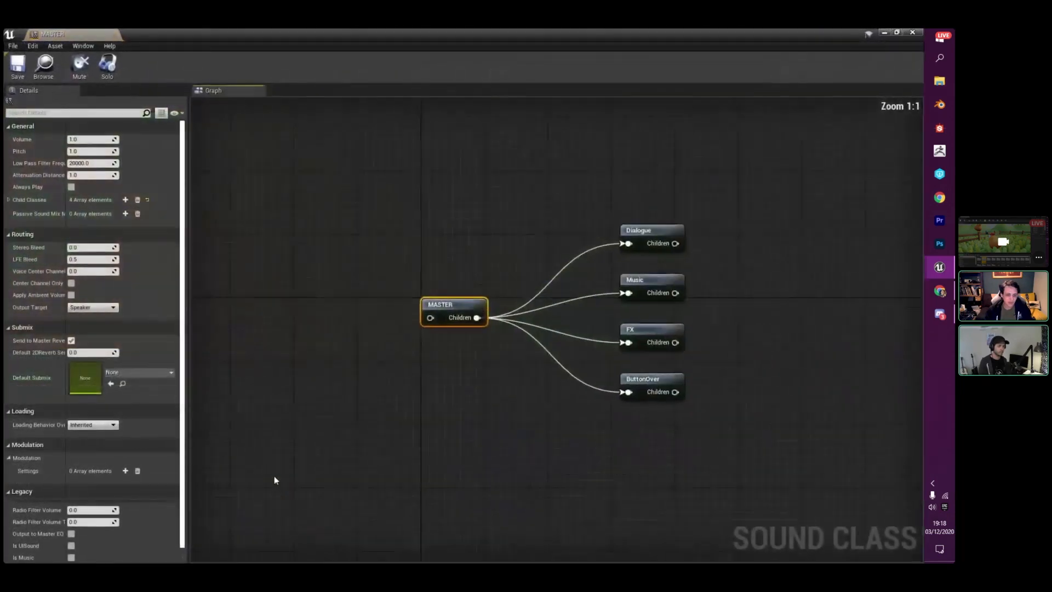
{"action": "left_click_drag", "start_coordinate": [482, 214], "coordinate": [667, 480]}
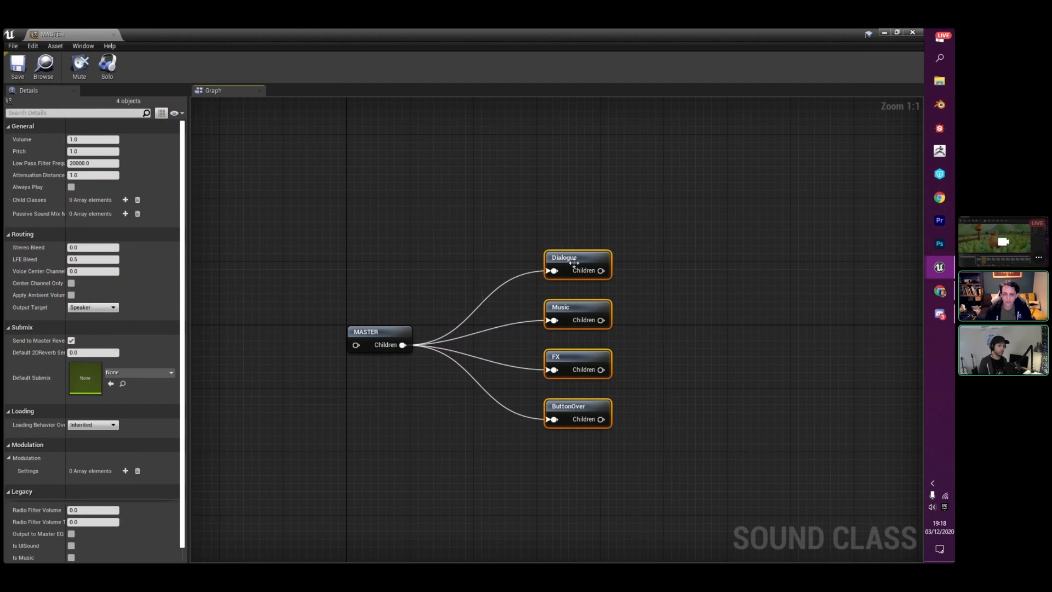
{"action": "left_click_drag", "start_coordinate": [573, 263], "coordinate": [504, 271]}
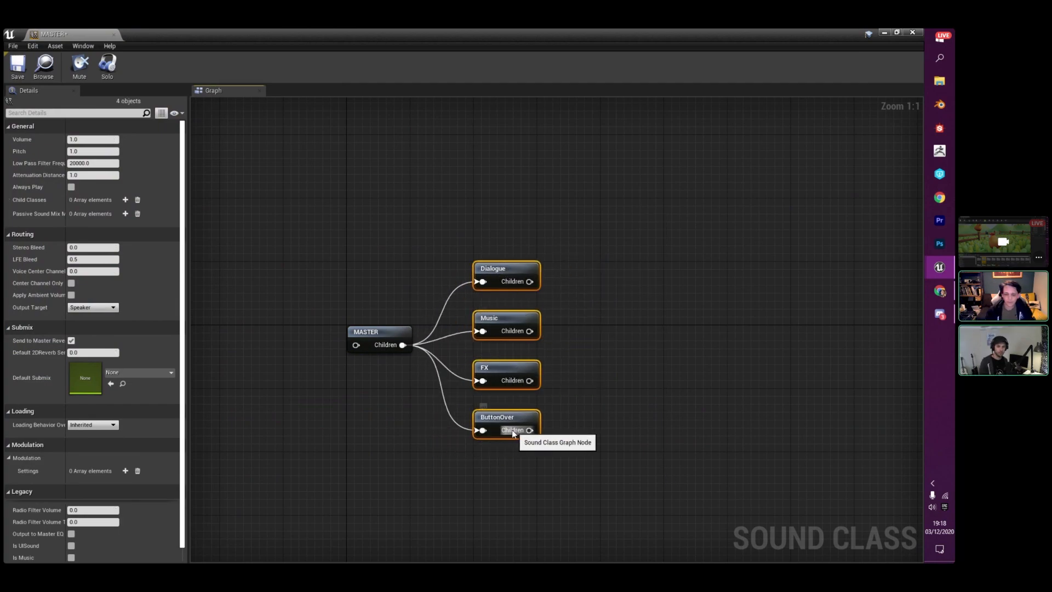
- Move the MASTER node slightly towards its child nodes and close the sound class graph
{"action": "left_click_drag", "start_coordinate": [357, 434], "coordinate": [602, 251]}
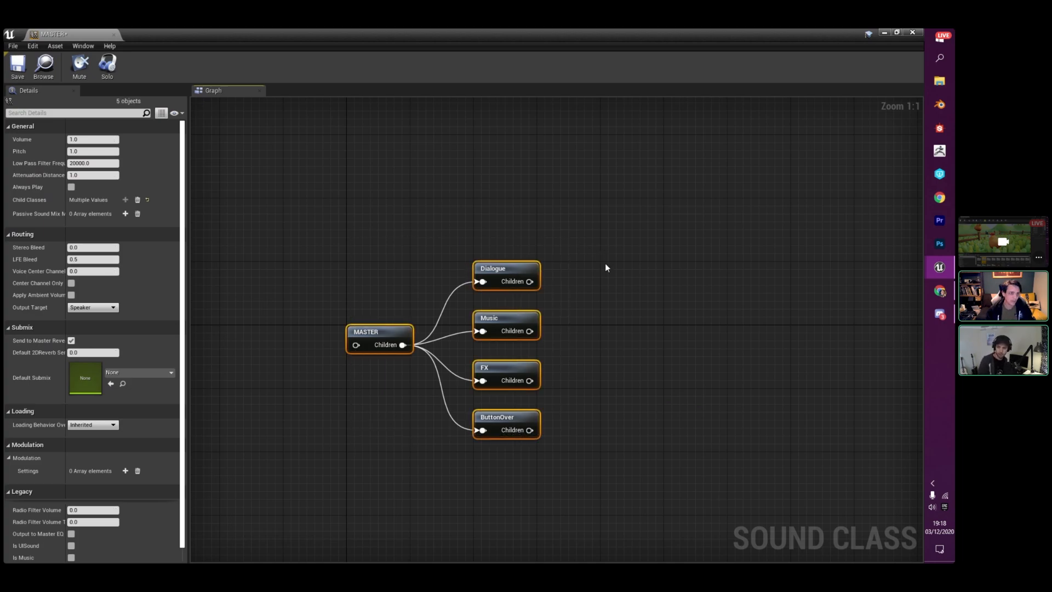
{"action": "left_click", "coordinate": [605, 266]}
{"action": "left_click", "coordinate": [513, 271]}
{"action": "mouse_move", "coordinate": [382, 337]}
{"action": "left_mouse_down"}
{"action": "mouse_move", "coordinate": [374, 330]}
{"action": "mouse_move", "coordinate": [390, 339]}
{"action": "left_mouse_up"}
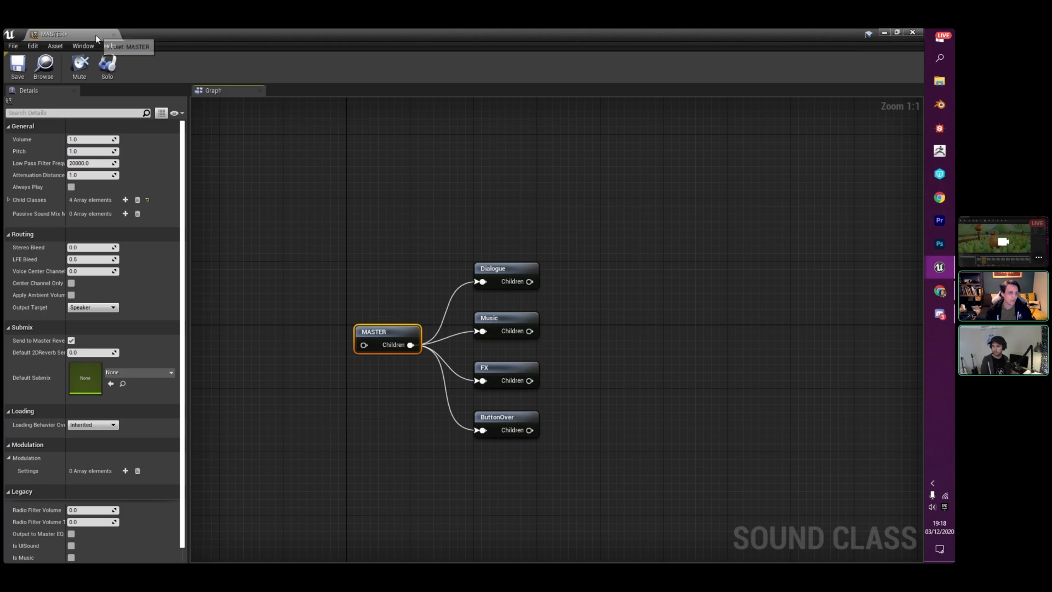
{"action": "left_click", "coordinate": [114, 34]}
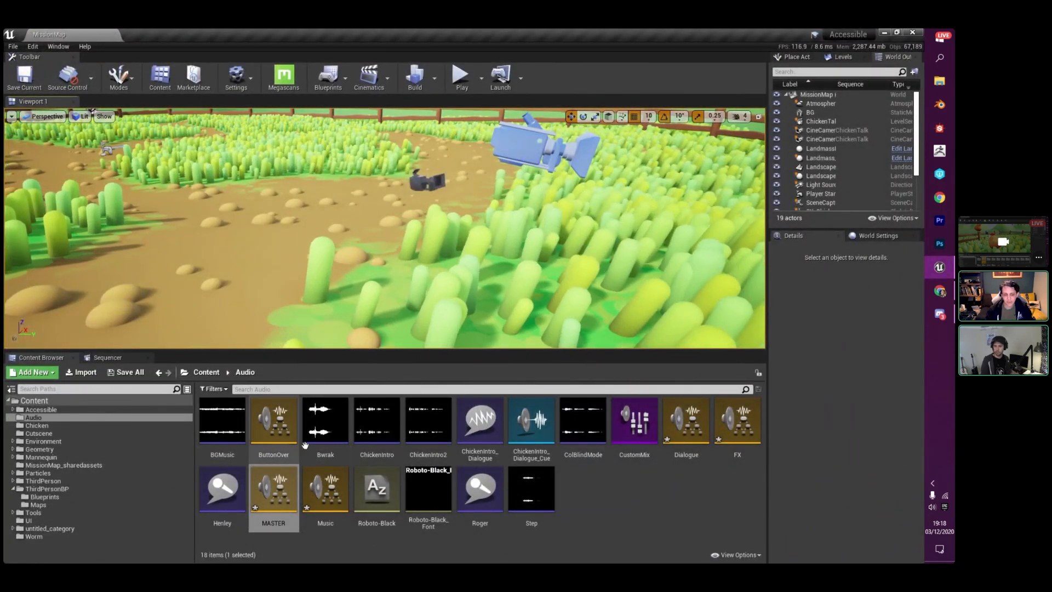
- Open the Bwrak sound wave and examine which sound class it is assigned to
{"action": "left_click", "coordinate": [318, 449]}
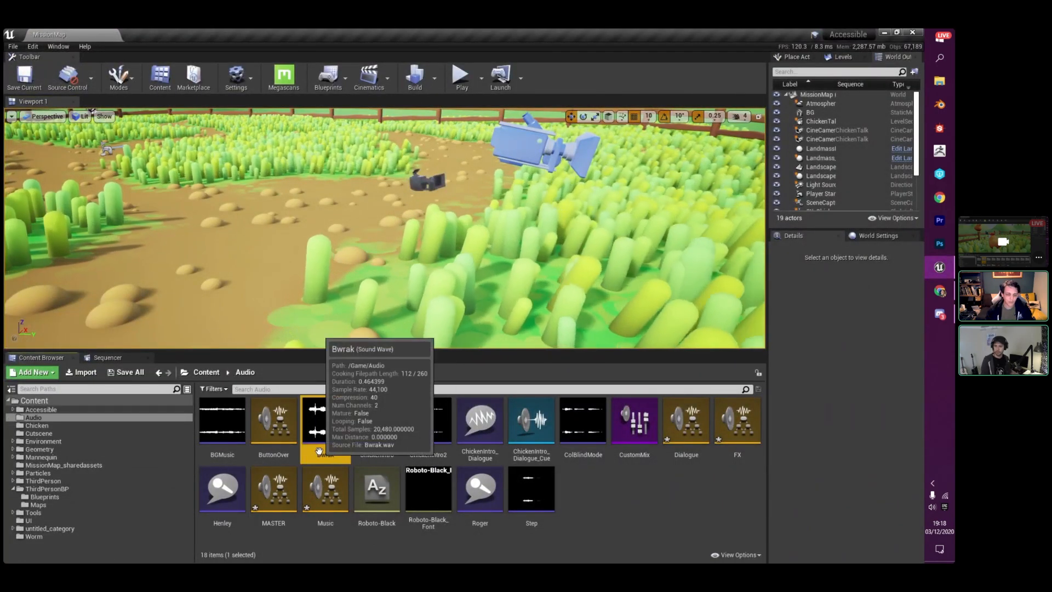
{"action": "double_click", "coordinate": [319, 450]}
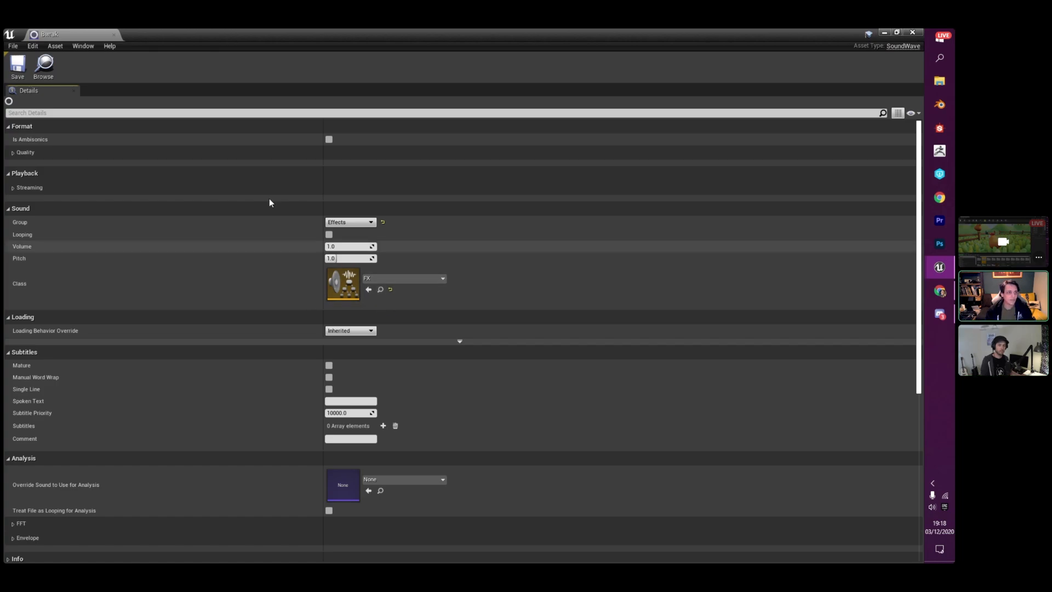
- Set the Unreal Editor's volume to 50 in the Windows volume mixer, and close the mixer and the Bwrak sound wave
{"action": "right_click", "coordinate": [933, 506]}
{"action": "left_click", "coordinate": [885, 465]}
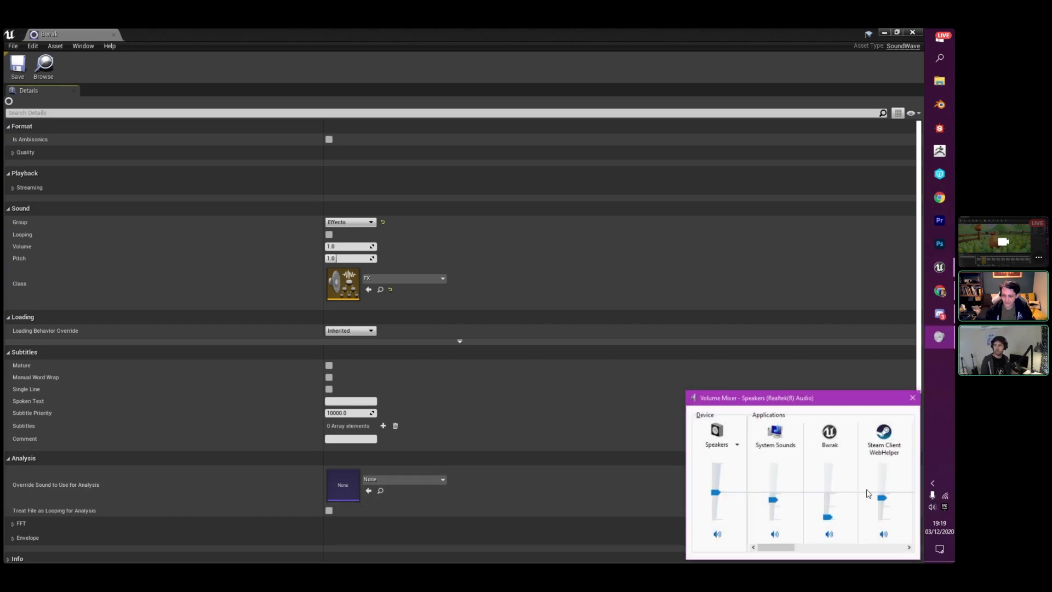
{"action": "left_click_drag", "start_coordinate": [830, 513], "coordinate": [831, 493]}
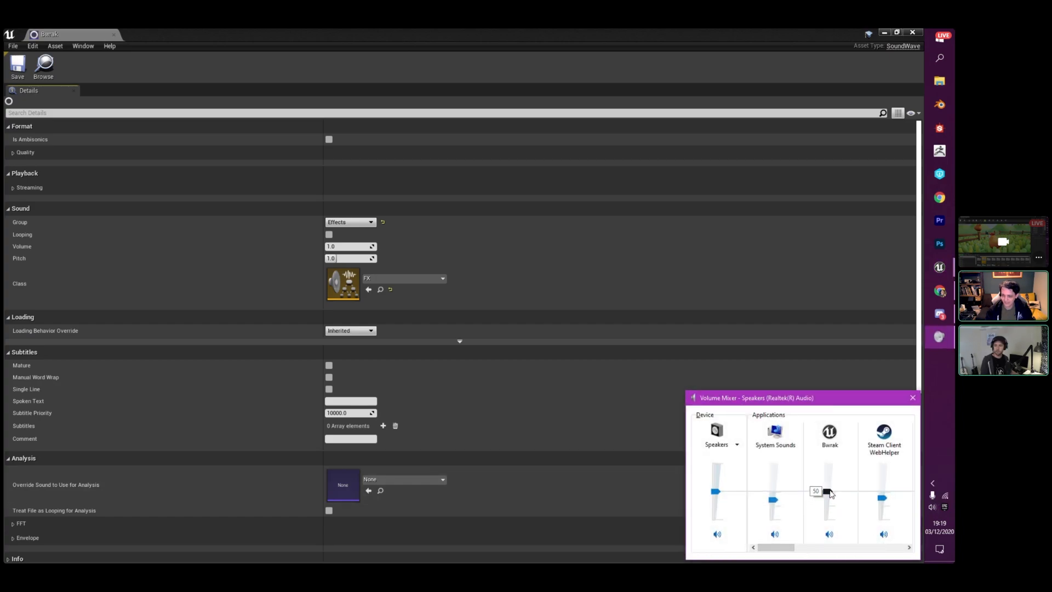
{"action": "left_click", "coordinate": [912, 397]}
{"action": "left_click", "coordinate": [113, 34]}
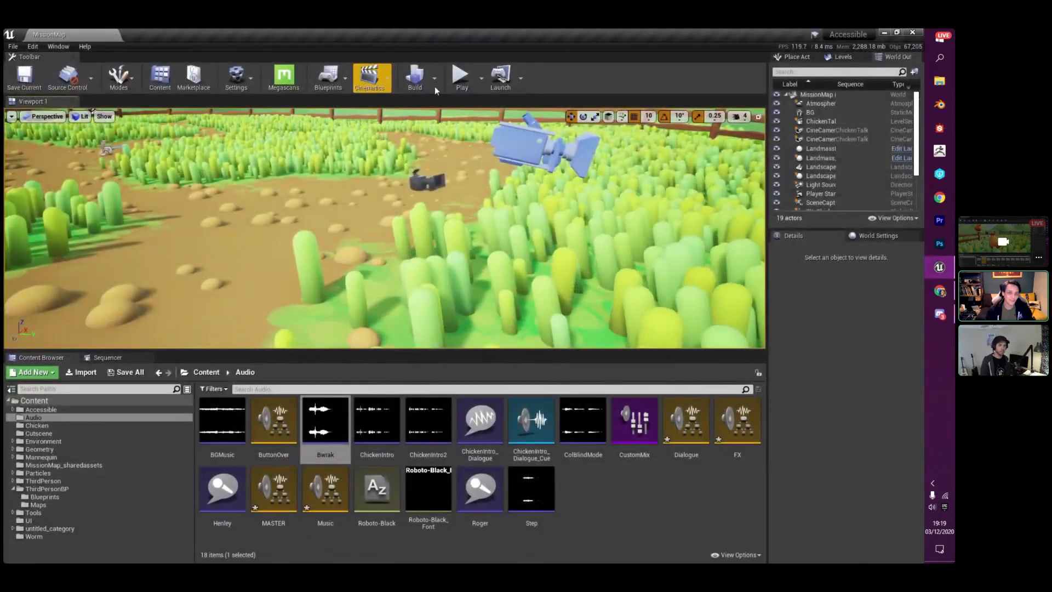
- Play the level full screen and raise FX Volume to its maximum in the in-game Accessibility Tricks menu
{"action": "left_click", "coordinate": [460, 78]}
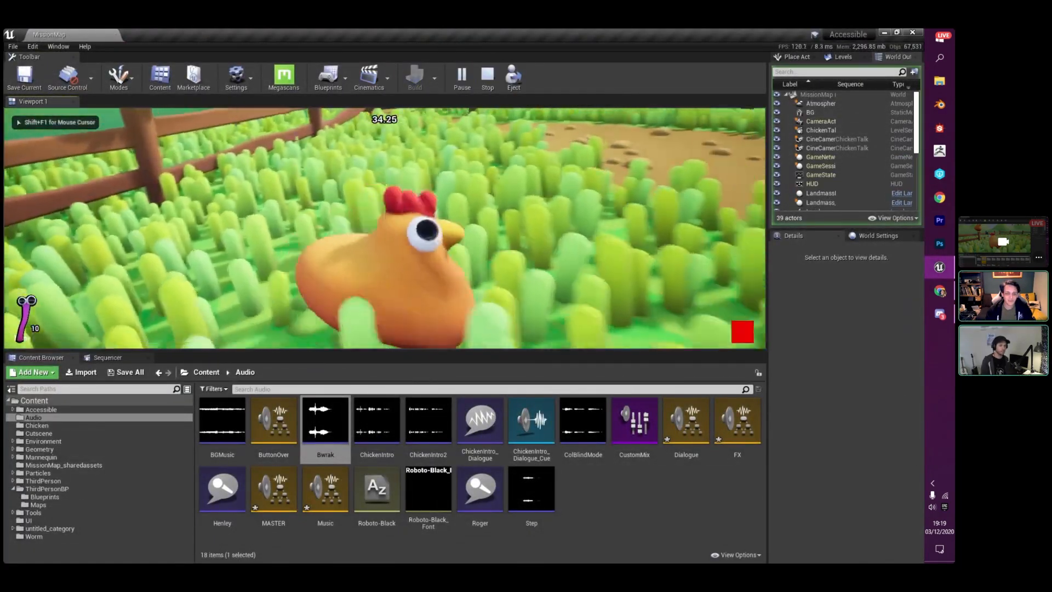
{"action": "key", "text": "w"}
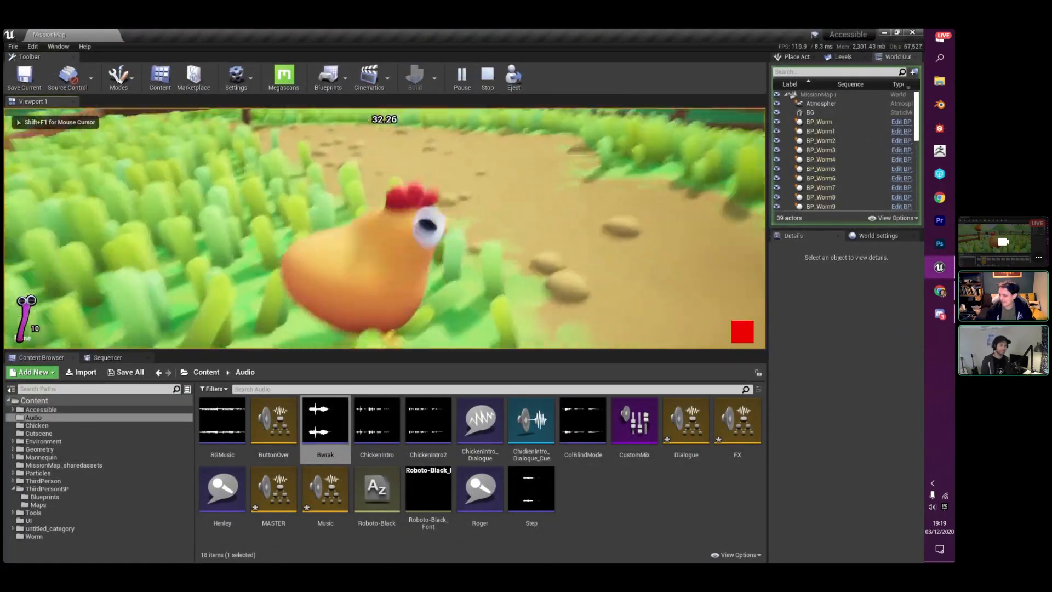
{"action": "key", "text": "p"}
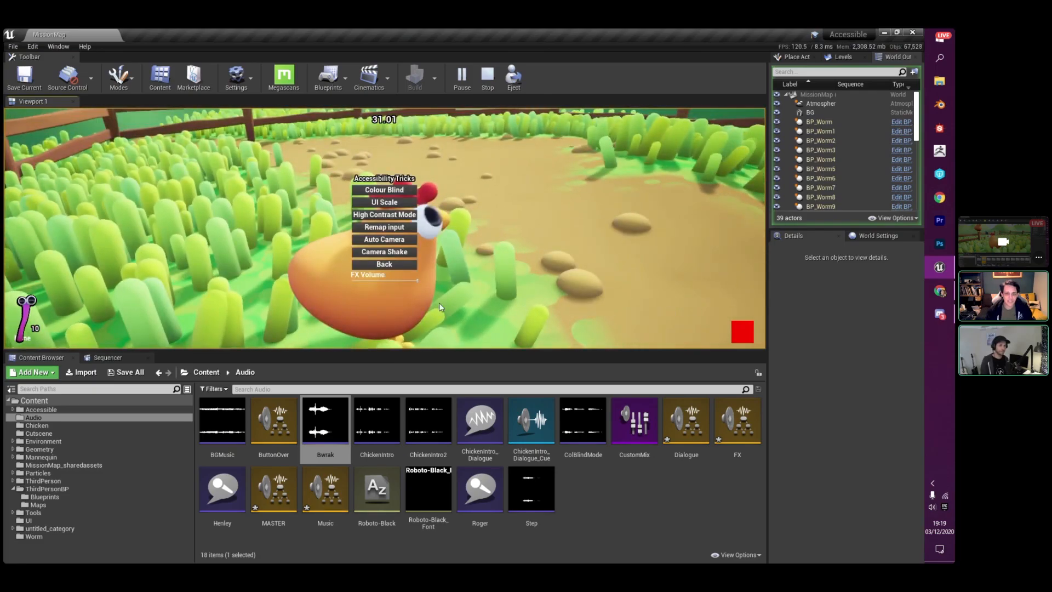
{"action": "key", "text": "F11"}
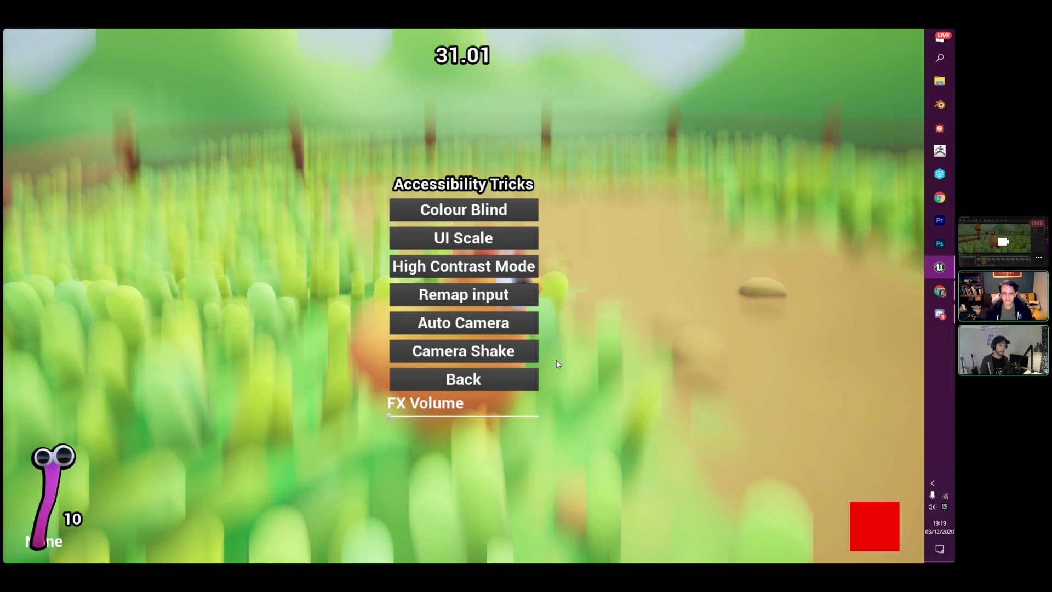
{"action": "left_click", "coordinate": [523, 379]}
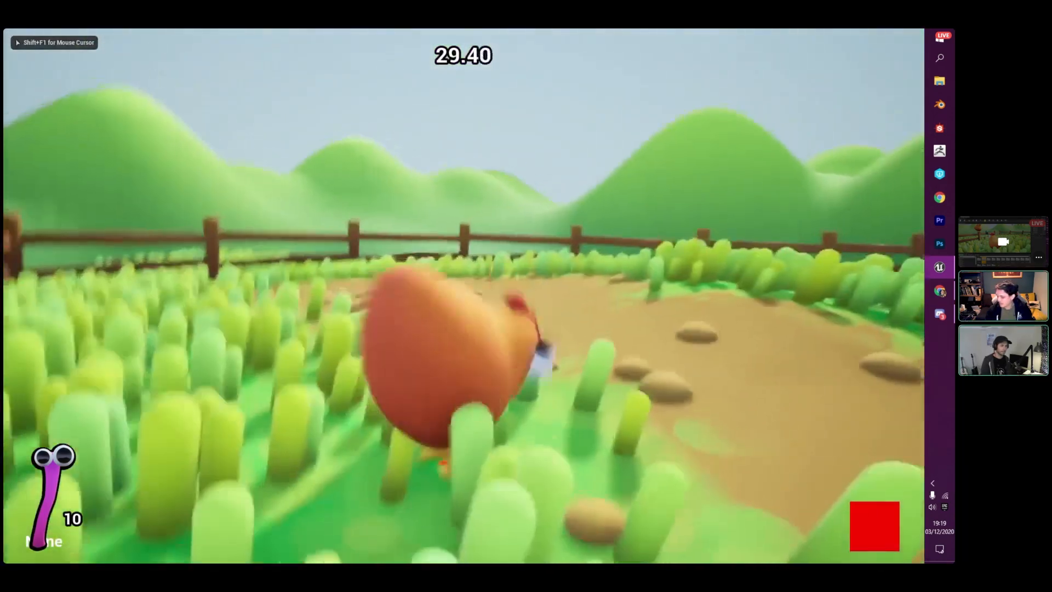
- Recheck FX Volume in the Accessibility Tricks menu, resume moving the chicken to hear the effects, and stop playing
{"action": "key", "text": "p"}
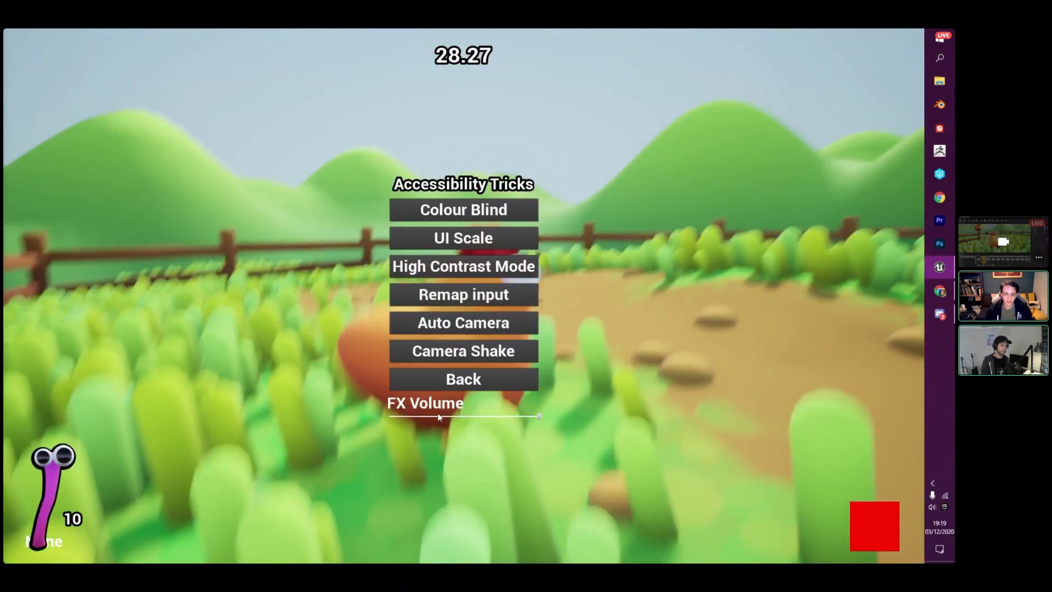
{"action": "left_click", "coordinate": [462, 380]}
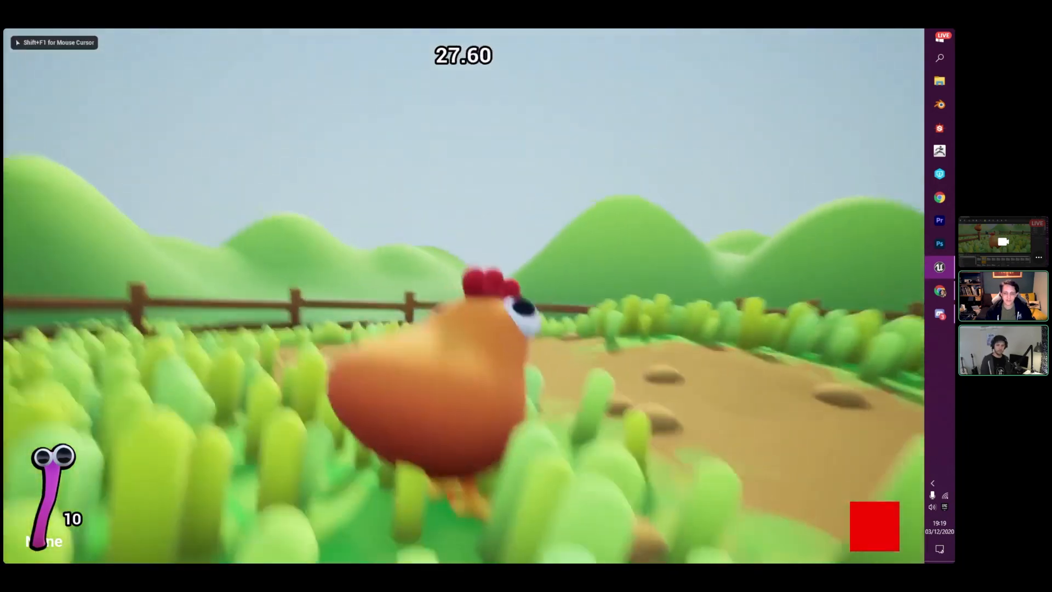
{"action": "key", "text": "w"}
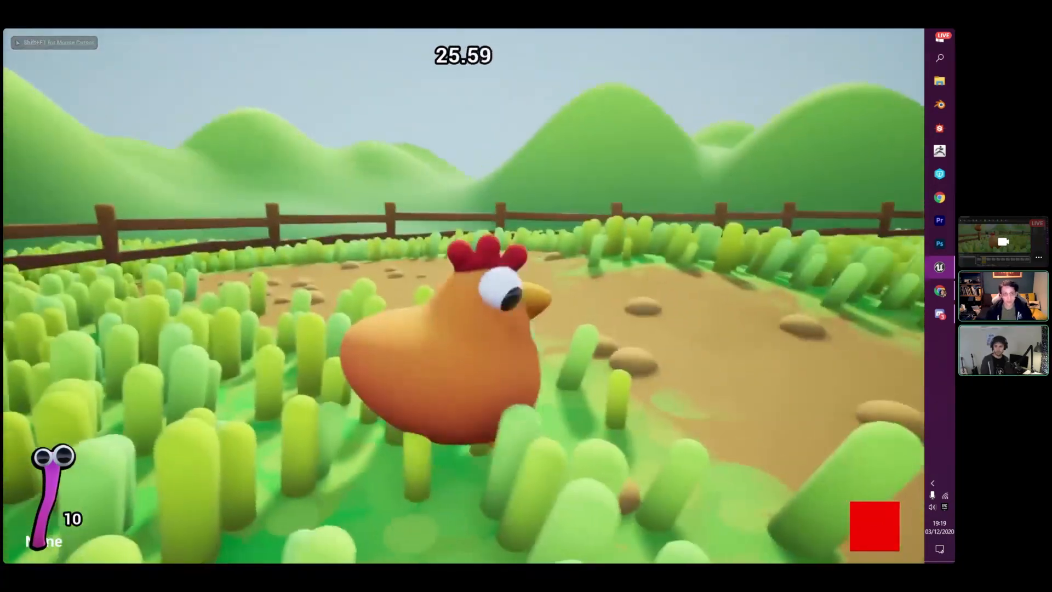
{"action": "key", "text": "space"}
{"action": "key", "text": "s"}
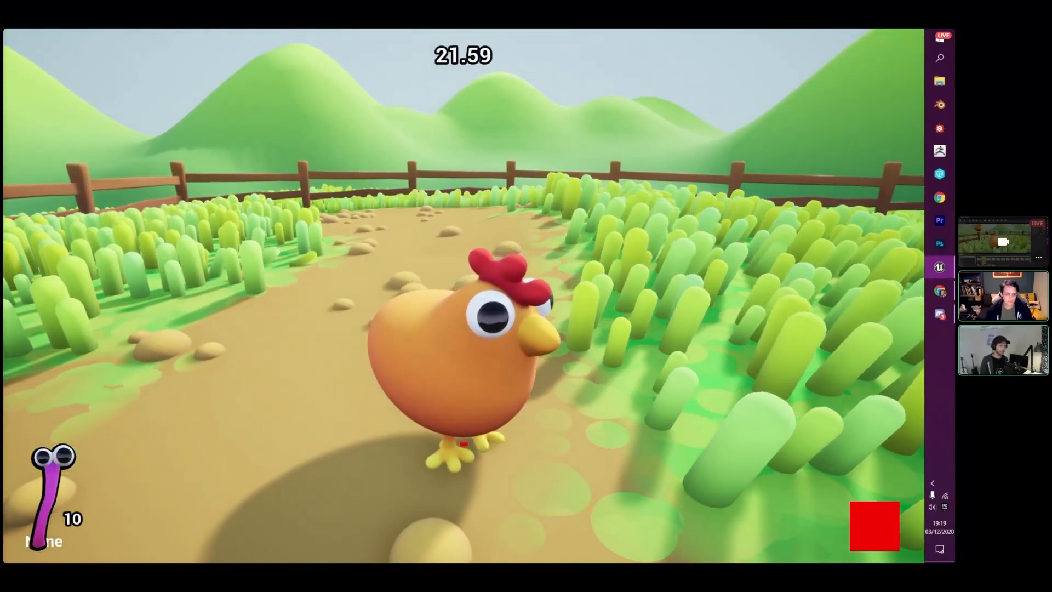
{"action": "key", "text": "Escape"}
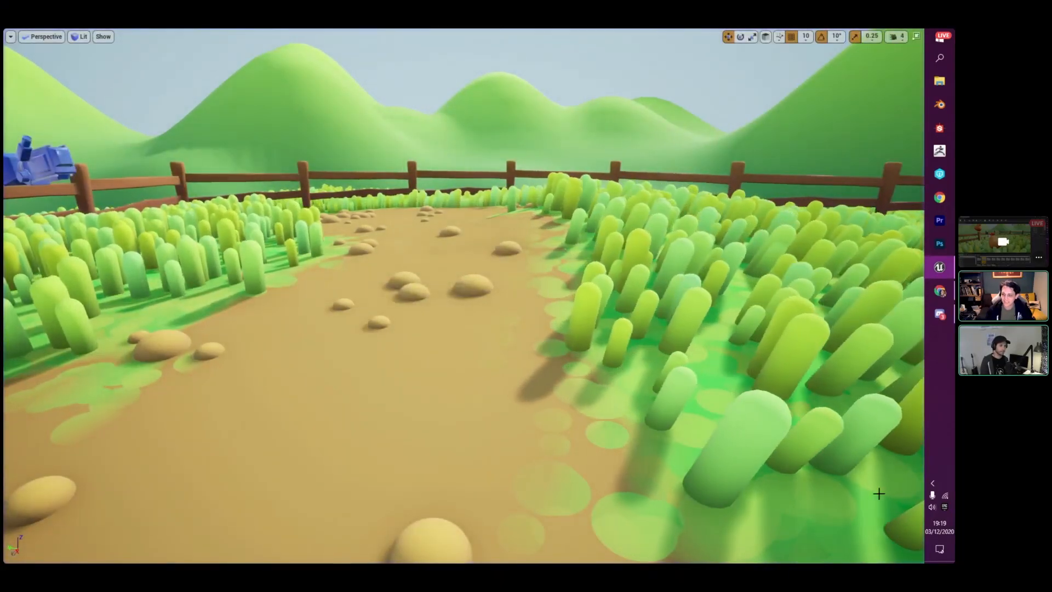
- Lower the Unreal Editor's volume in the Windows volume mixer and close the mixer
{"action": "right_click", "coordinate": [931, 507]}
{"action": "left_click", "coordinate": [862, 481]}
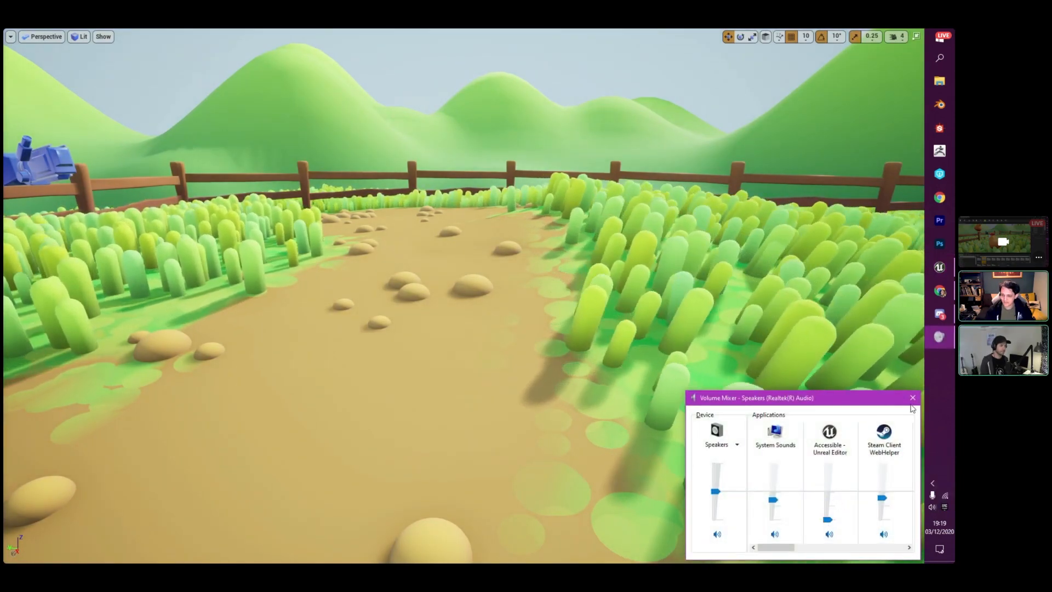
{"action": "left_click", "coordinate": [534, 355]}
- Open the event graph of the UI_AccessibilitTricks widget in the UI content folder
{"action": "left_click_drag", "start_coordinate": [534, 355], "coordinate": [486, 324]}
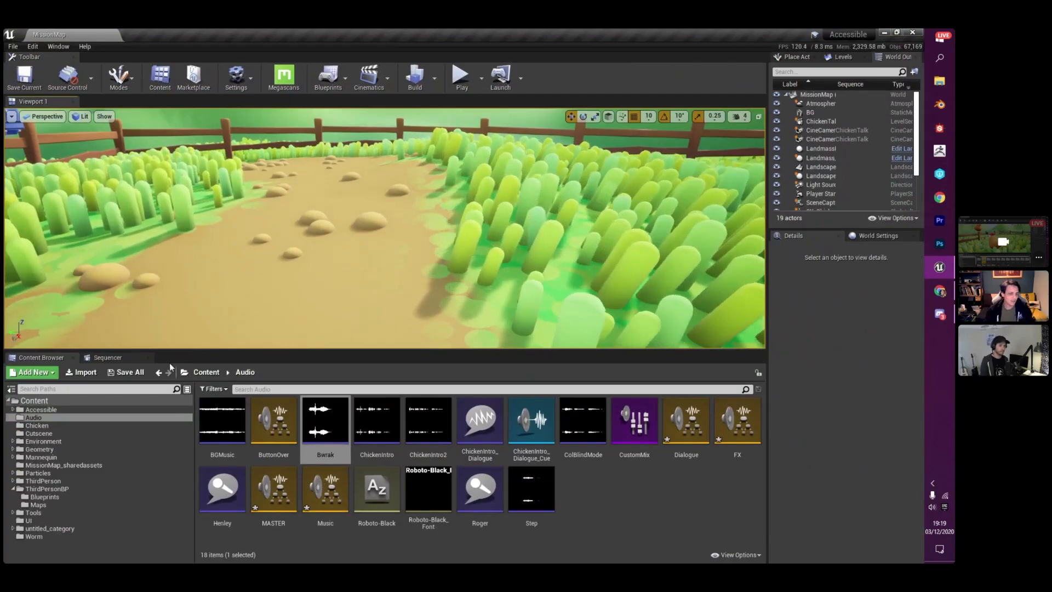
{"action": "left_click", "coordinate": [206, 373]}
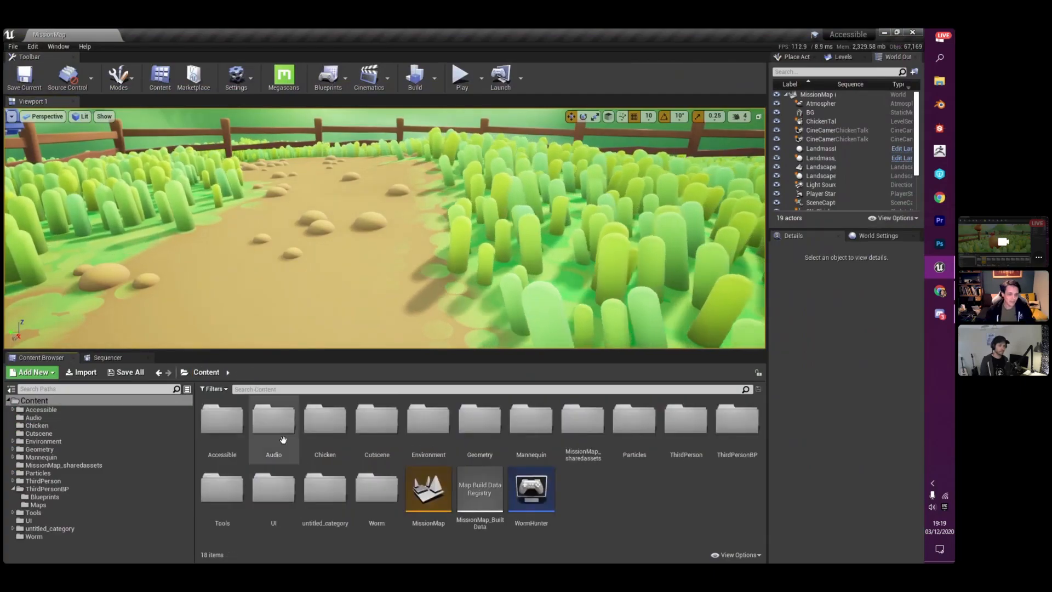
{"action": "double_click", "coordinate": [273, 487]}
{"action": "double_click", "coordinate": [322, 419]}
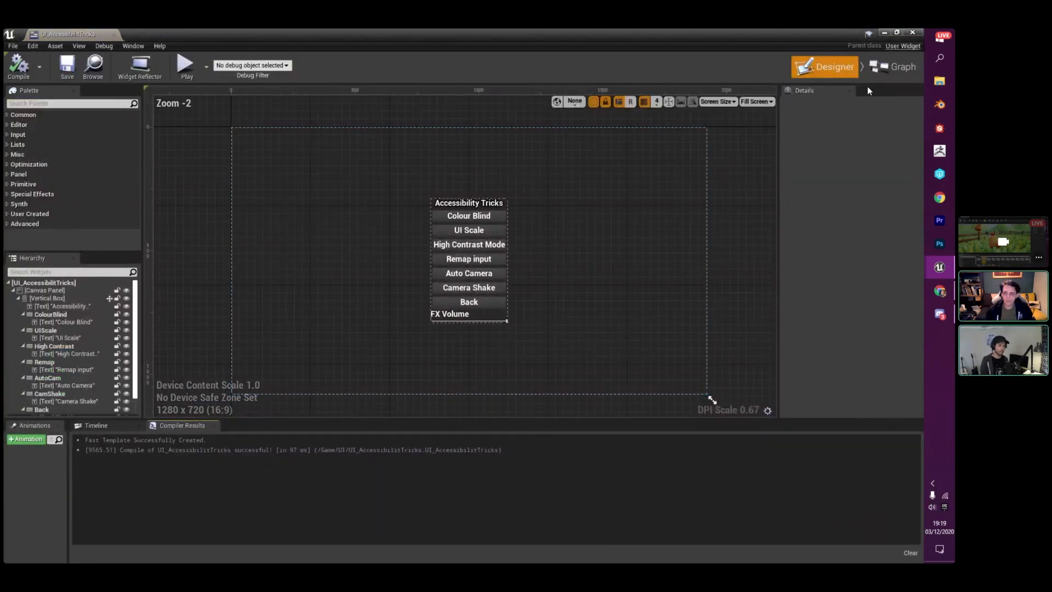
{"action": "left_click", "coordinate": [892, 67]}
- Tidy the slider graph by moving the Slider 135 and Get Value nodes up and Set Sound Mix Class Override closer to them
{"action": "left_click_drag", "start_coordinate": [343, 298], "coordinate": [492, 355]}
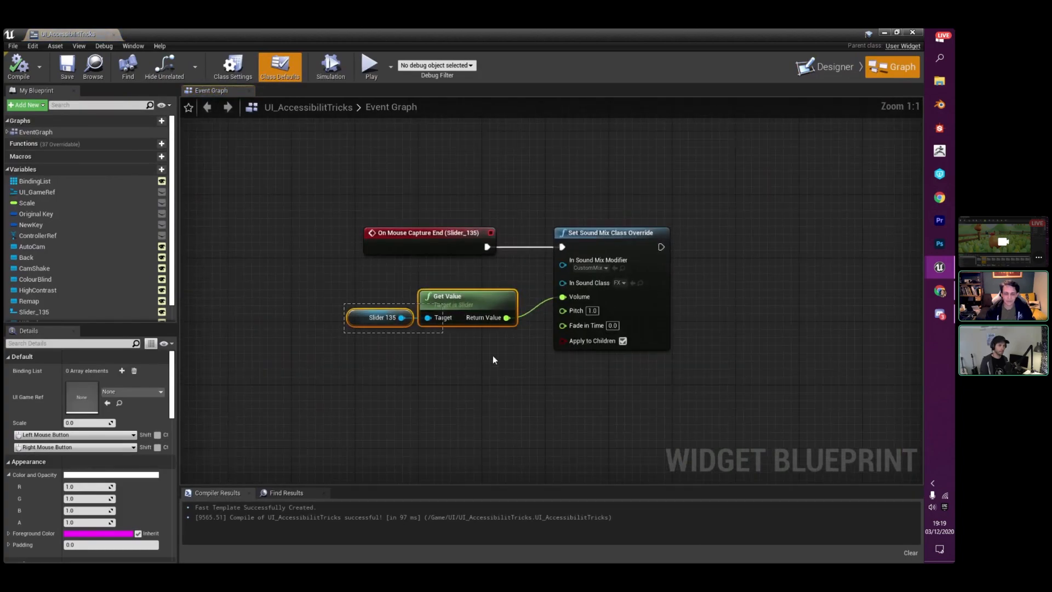
{"action": "left_click_drag", "start_coordinate": [479, 307], "coordinate": [464, 276]}
{"action": "left_click", "coordinate": [506, 337]}
{"action": "left_click_drag", "start_coordinate": [643, 296], "coordinate": [626, 298]}
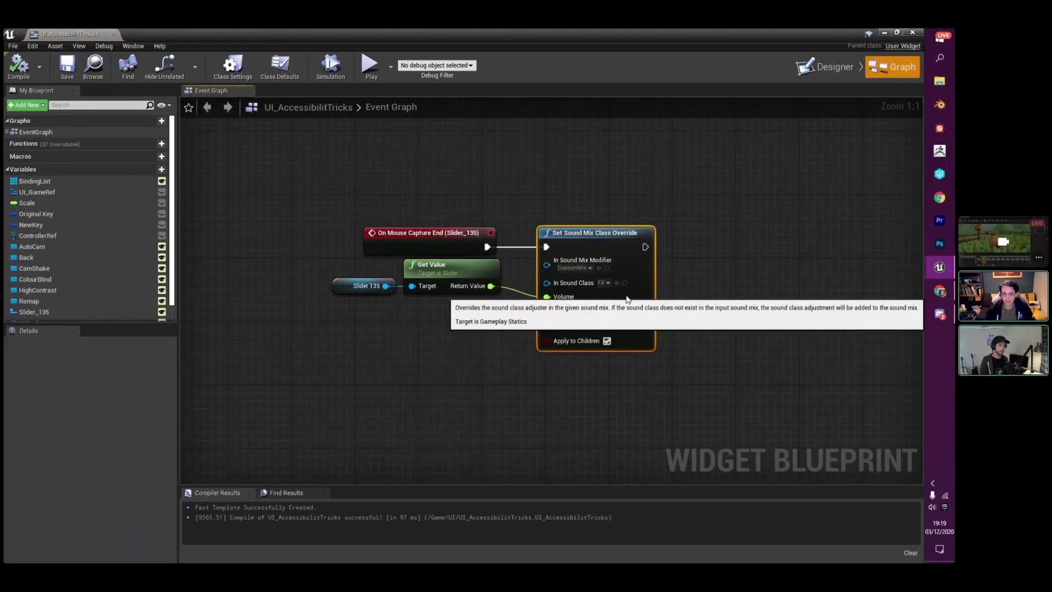
{"action": "left_click_drag", "start_coordinate": [330, 332], "coordinate": [440, 267]}
{"action": "left_click_drag", "start_coordinate": [440, 267], "coordinate": [440, 274]}
{"action": "left_click_drag", "start_coordinate": [317, 350], "coordinate": [618, 235]}
{"action": "left_click", "coordinate": [362, 324]}
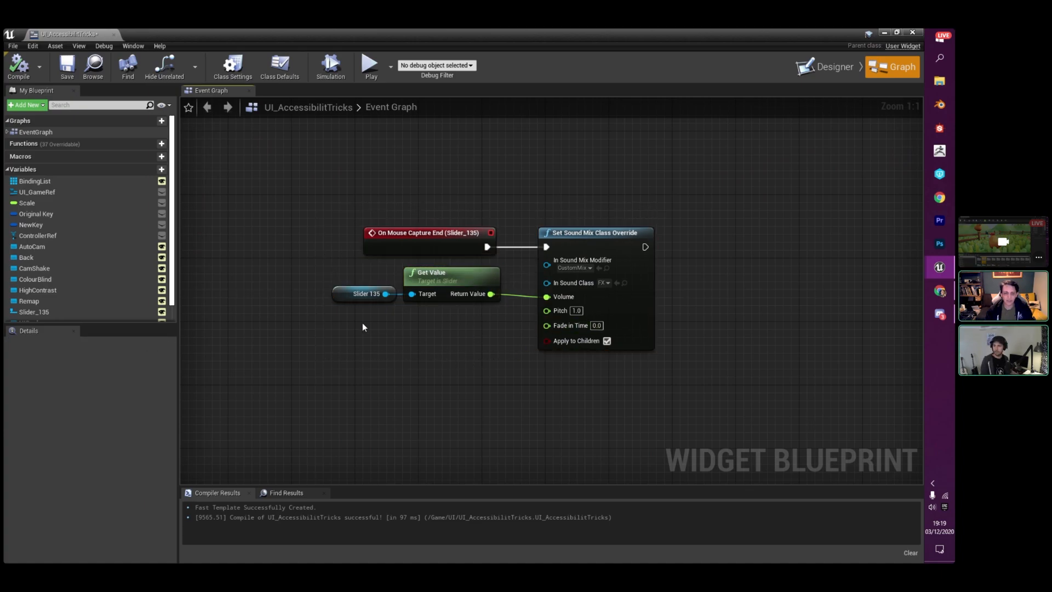
{"action": "left_click_drag", "start_coordinate": [362, 324], "coordinate": [470, 274]}
{"action": "left_click", "coordinate": [489, 328]}
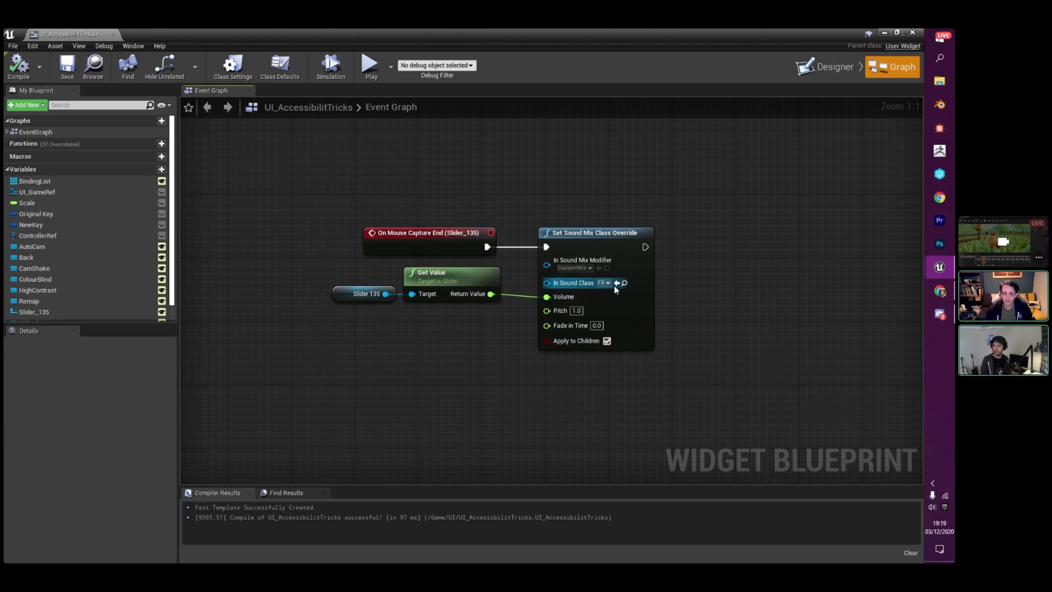
- Review the In Sound Class choices on Set Sound Mix Class Override, reselect FX, and close the widget blueprint
{"action": "left_click", "coordinate": [604, 282]}
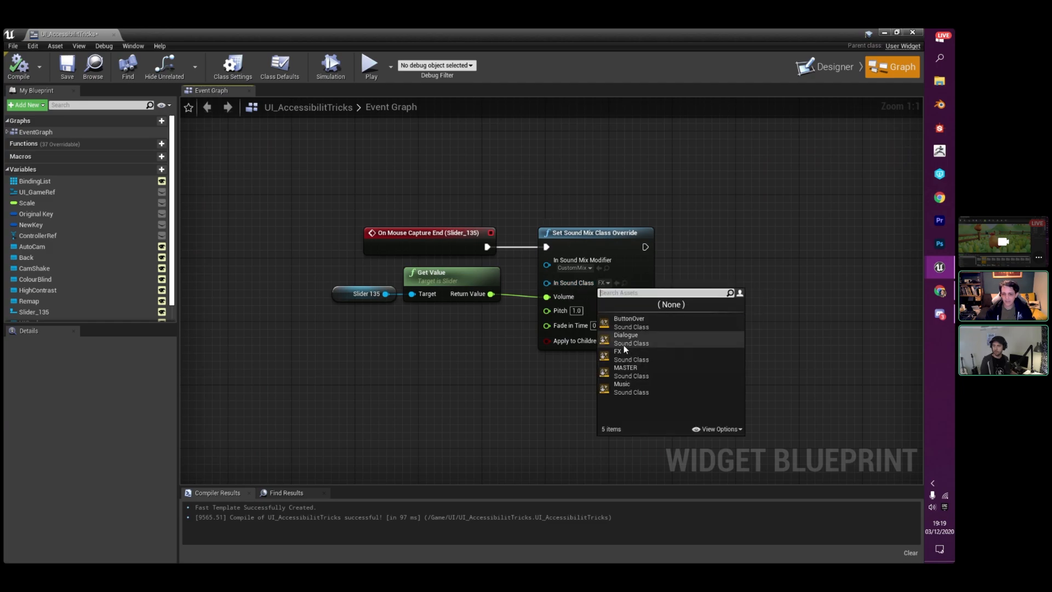
{"action": "left_click", "coordinate": [637, 352]}
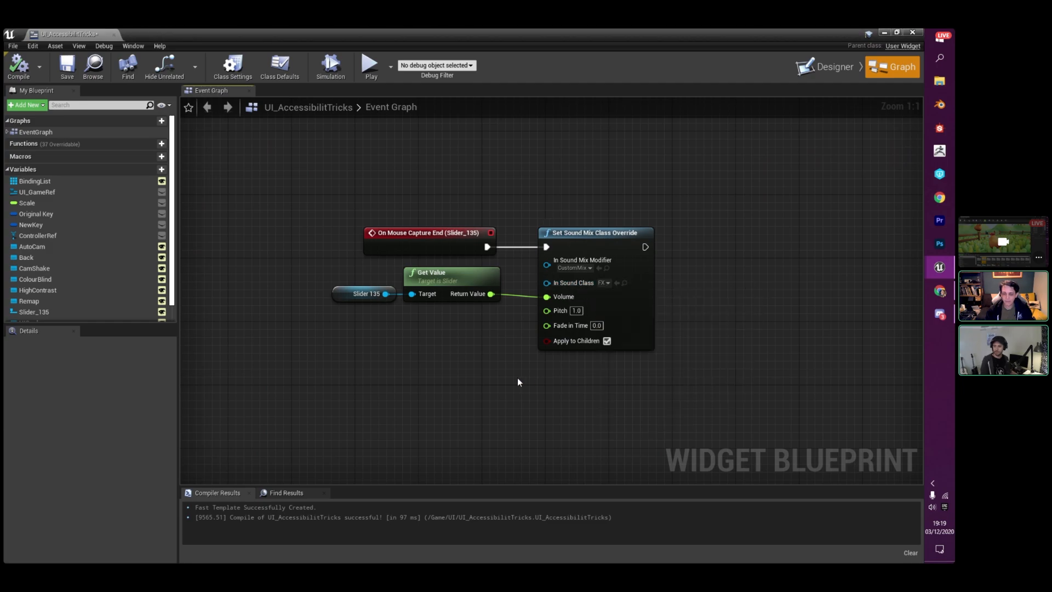
{"action": "left_click_drag", "start_coordinate": [341, 369], "coordinate": [611, 191]}
{"action": "left_click", "coordinate": [113, 35]}
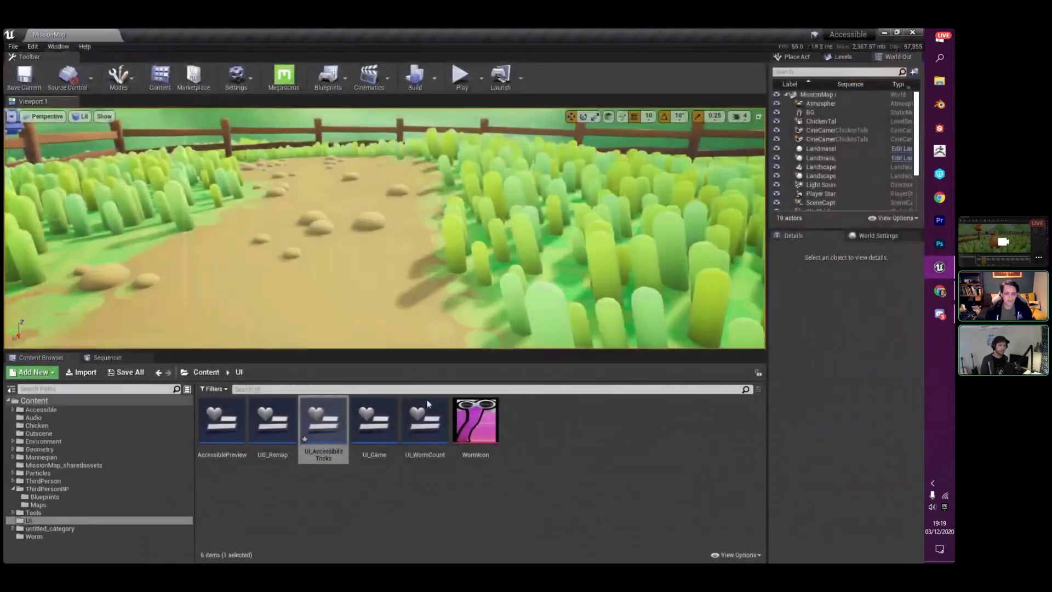
- Tidy the Set Base Sound Mix and Set Timer by Function Name nodes in the WormHunter event graph, and close the blueprint
{"action": "double_click", "coordinate": [548, 489]}
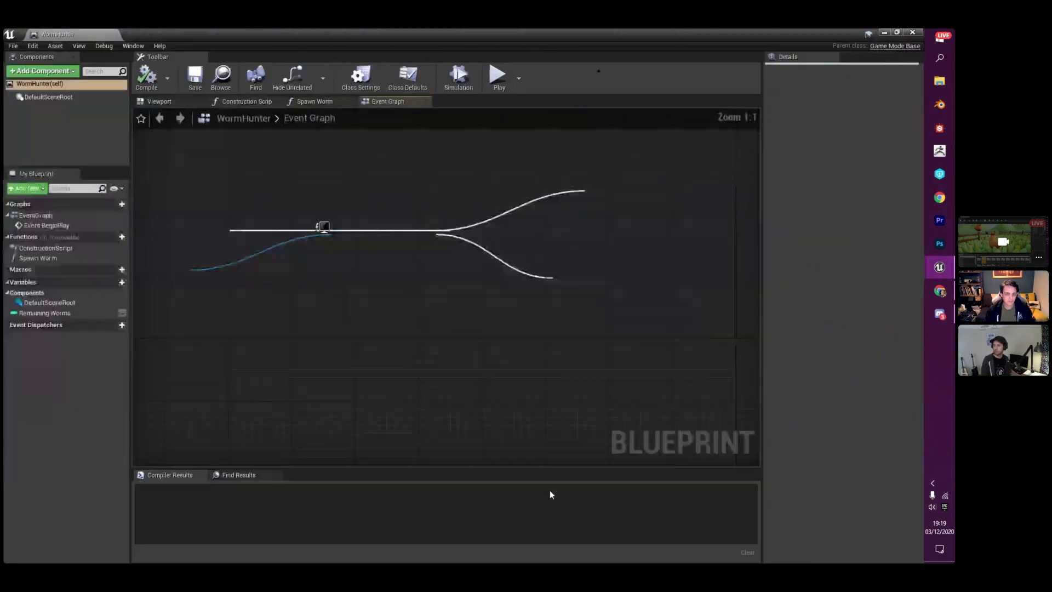
{"action": "right_click_drag", "start_coordinate": [403, 364], "coordinate": [225, 324]}
{"action": "left_click_drag", "start_coordinate": [486, 198], "coordinate": [436, 200]}
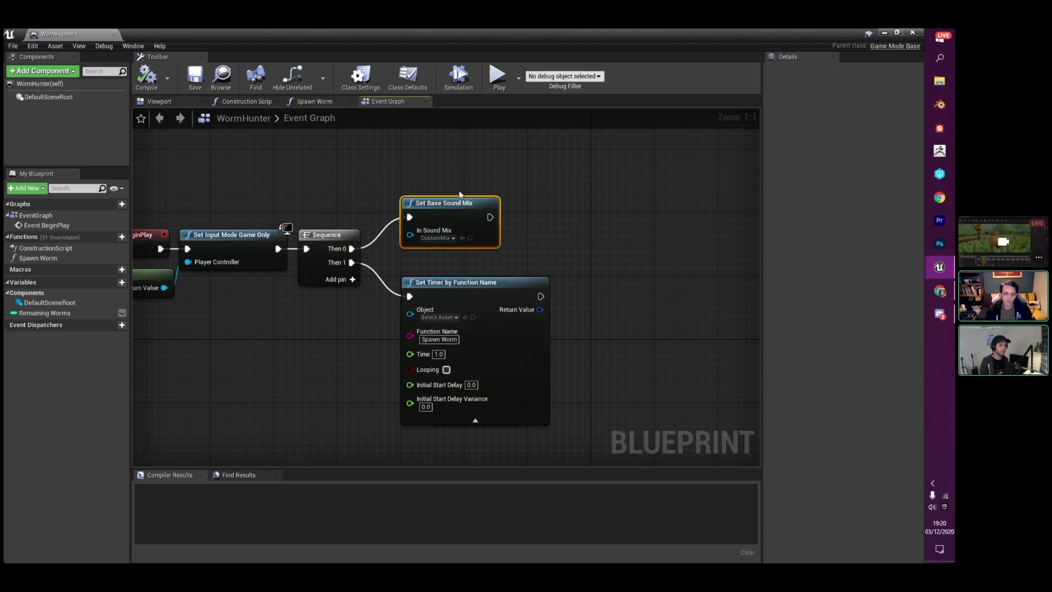
{"action": "left_click_drag", "start_coordinate": [452, 203], "coordinate": [453, 211]}
{"action": "left_click_drag", "start_coordinate": [471, 287], "coordinate": [472, 282]}
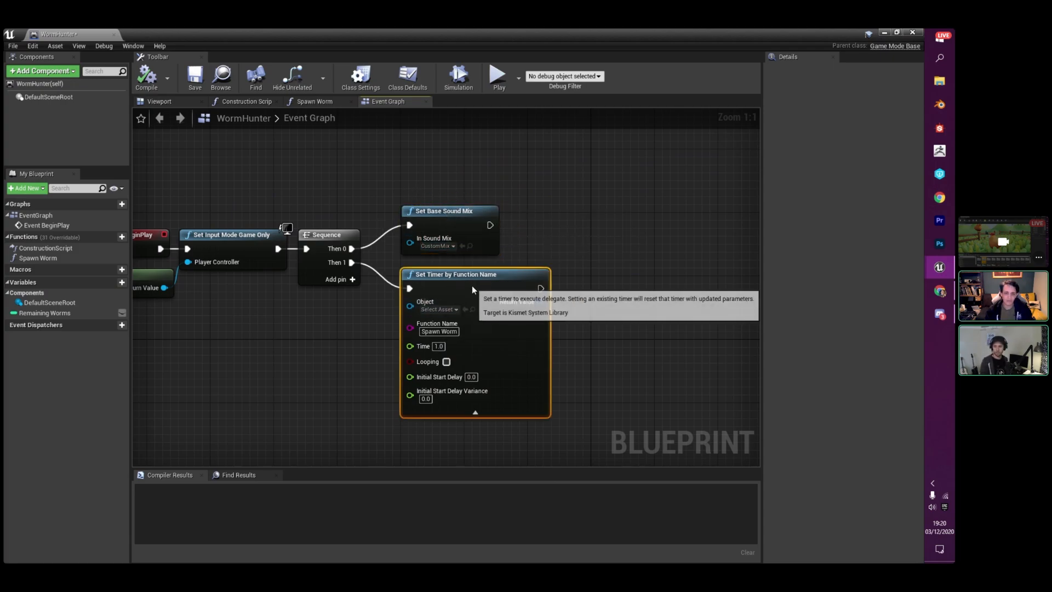
{"action": "right_click_drag", "start_coordinate": [475, 318], "coordinate": [535, 361]}
{"action": "left_click_drag", "start_coordinate": [534, 255], "coordinate": [508, 268]}
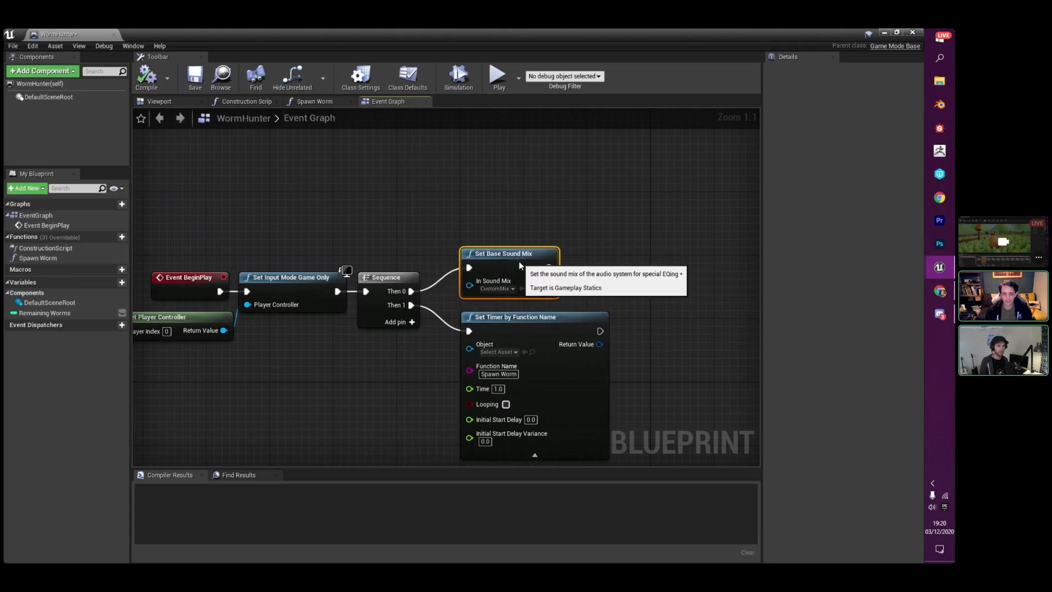
{"action": "left_click", "coordinate": [113, 34]}
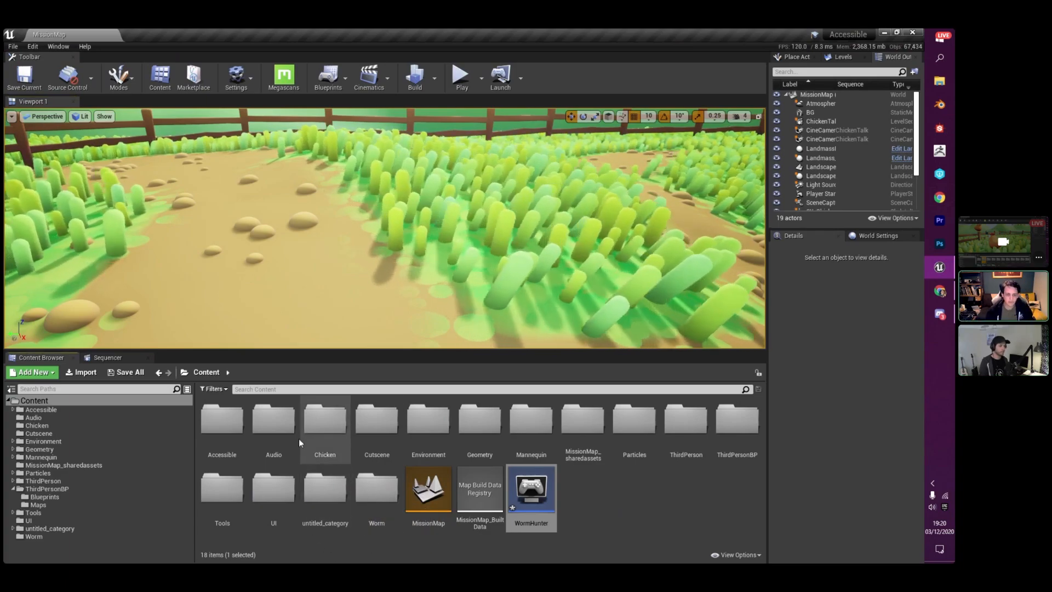
- Open the CustomMix sound mix from the Audio folder, review its sound class options without changing MASTER, and close it
{"action": "double_click", "coordinate": [285, 430]}
{"action": "double_click", "coordinate": [635, 424]}
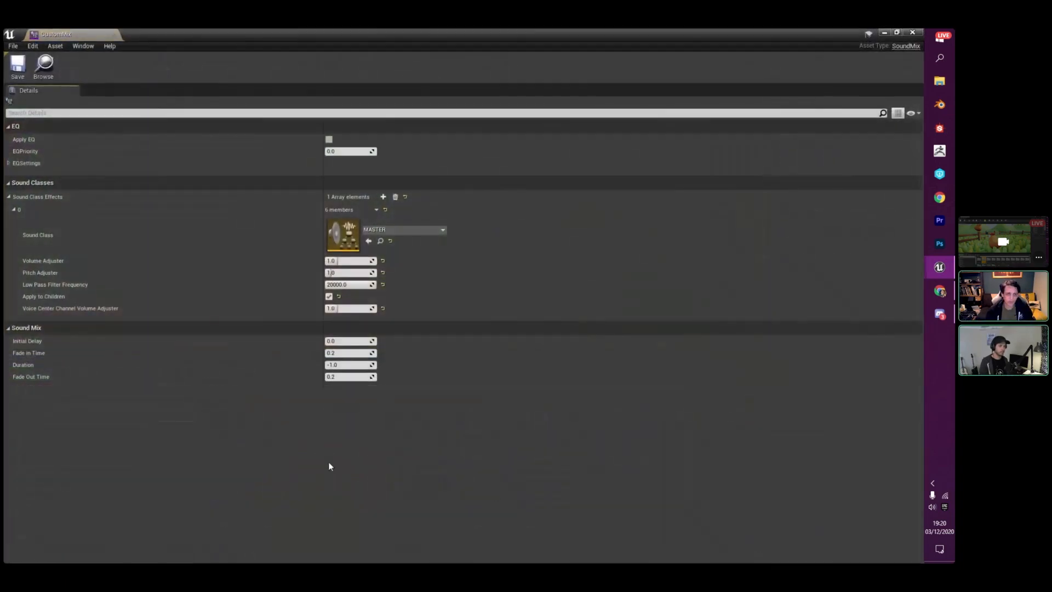
{"action": "left_click", "coordinate": [401, 231]}
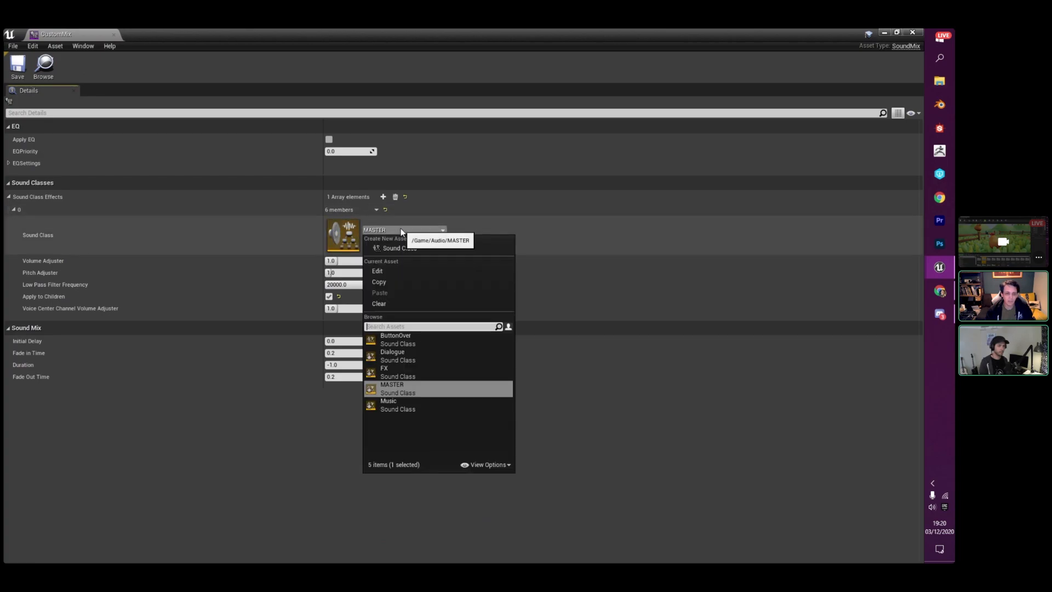
{"action": "left_click", "coordinate": [249, 435]}
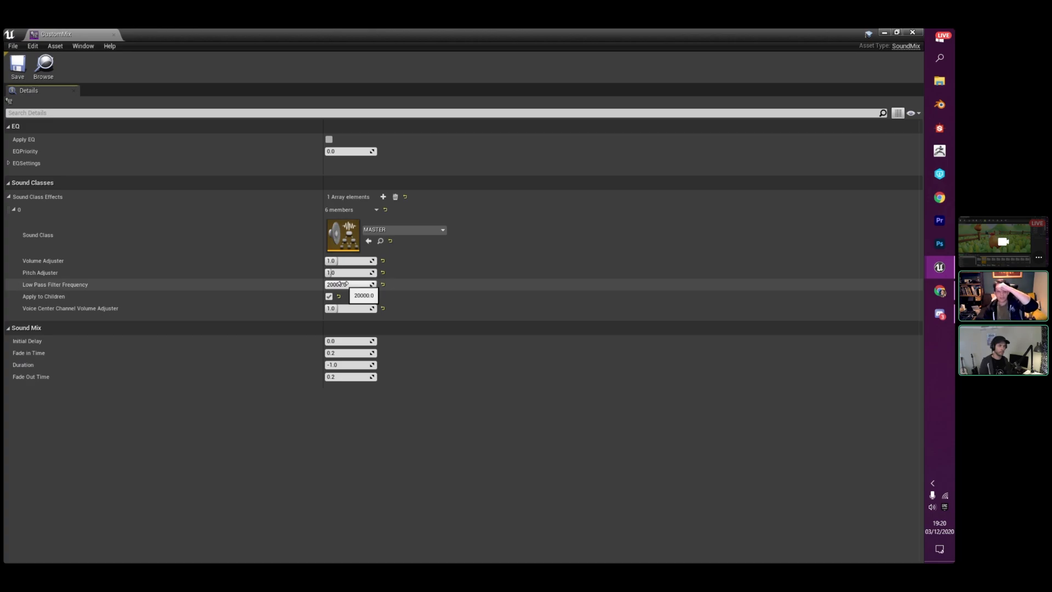
{"action": "left_click", "coordinate": [114, 35]}
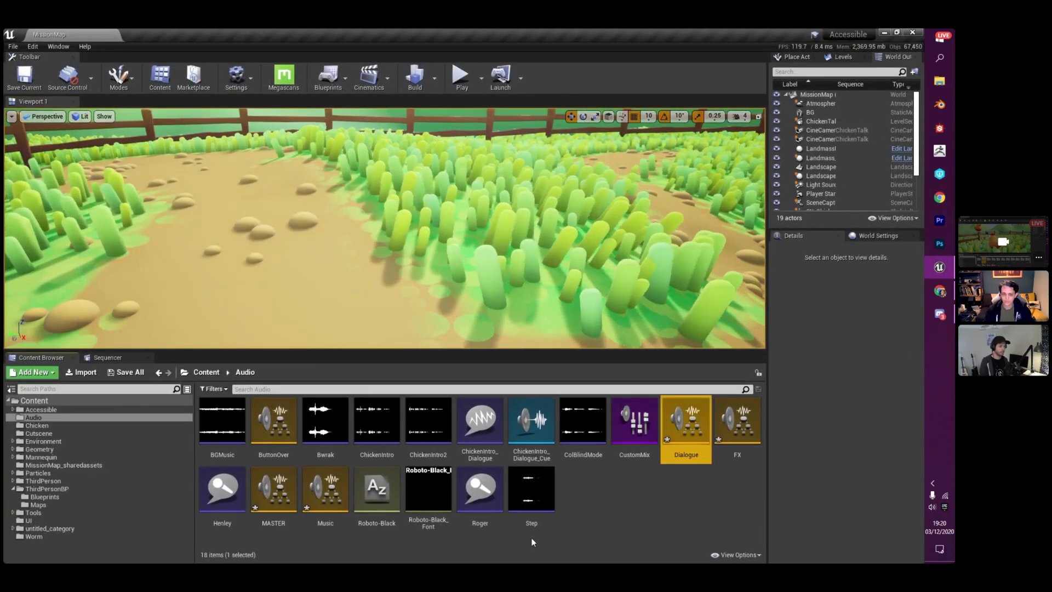
{"action": "key", "text": "s"}
{"action": "mouse_move", "coordinate": [426, 242]}
{"action": "right_mouse_down"}
{"action": "mouse_move", "coordinate": [494, 237]}
{"action": "mouse_move", "coordinate": [447, 238]}
{"action": "right_mouse_up"}
{"action": "key", "text": "d"}
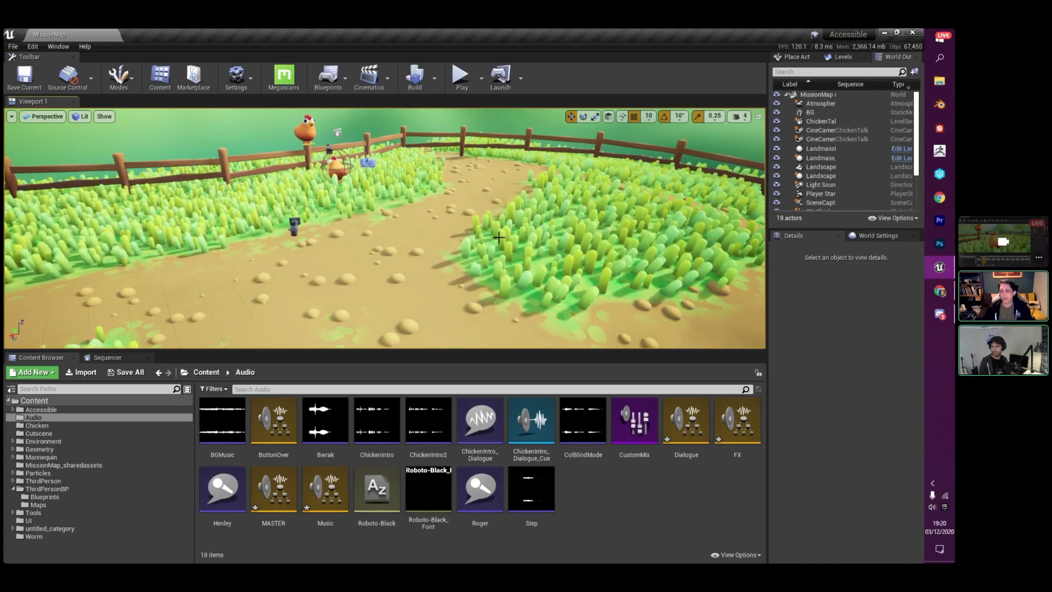
{"action": "mouse_move", "coordinate": [499, 238]}
{"action": "right_mouse_down"}
{"action": "mouse_move", "coordinate": [488, 236]}
{"action": "mouse_move", "coordinate": [493, 218]}
{"action": "right_mouse_up"}
{"action": "key", "text": "w"}
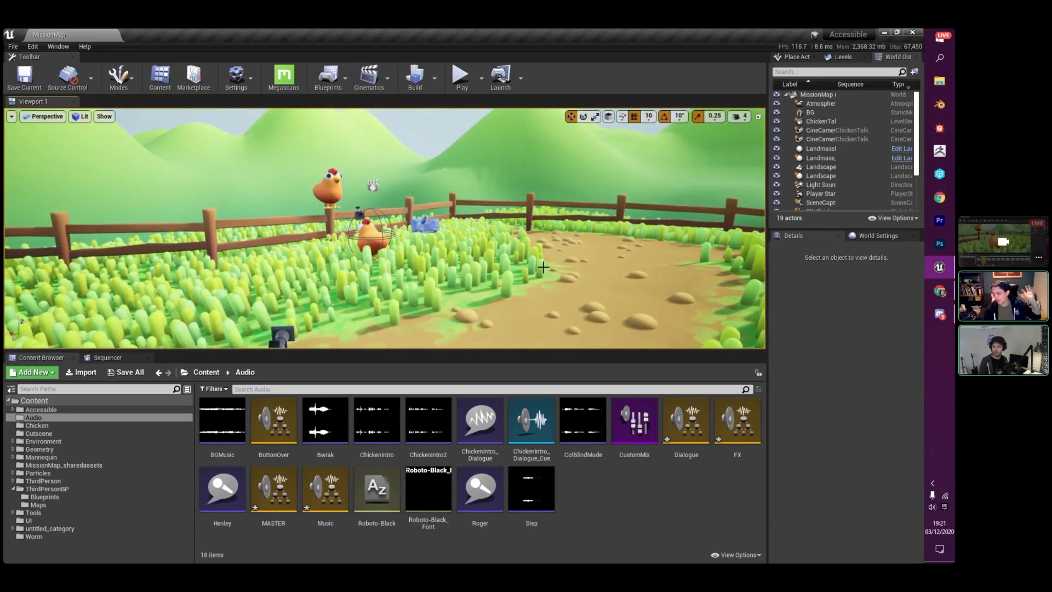
{"action": "key", "text": "s"}
{"action": "key", "text": "a"}
{"action": "right_click_drag", "start_coordinate": [547, 267], "coordinate": [566, 255]}
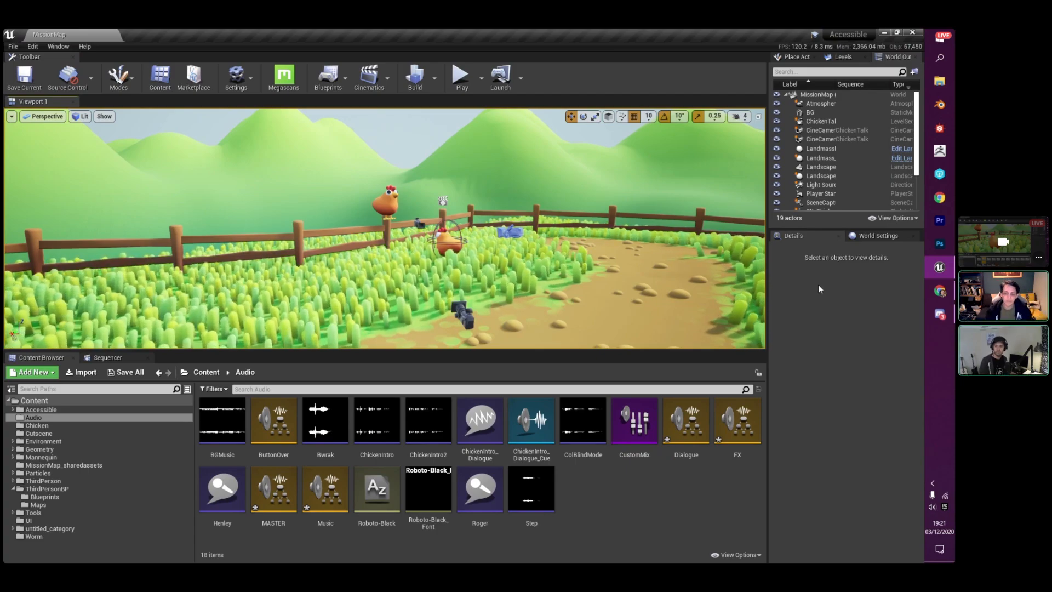
- Switch to the Designing Accessibility deck in Google Slides, glance at the Sight title slide, and return to the Hearing bullet-list slide
{"action": "mouse_move", "coordinate": [939, 291]}
{"action": "left_click", "coordinate": [868, 299]}
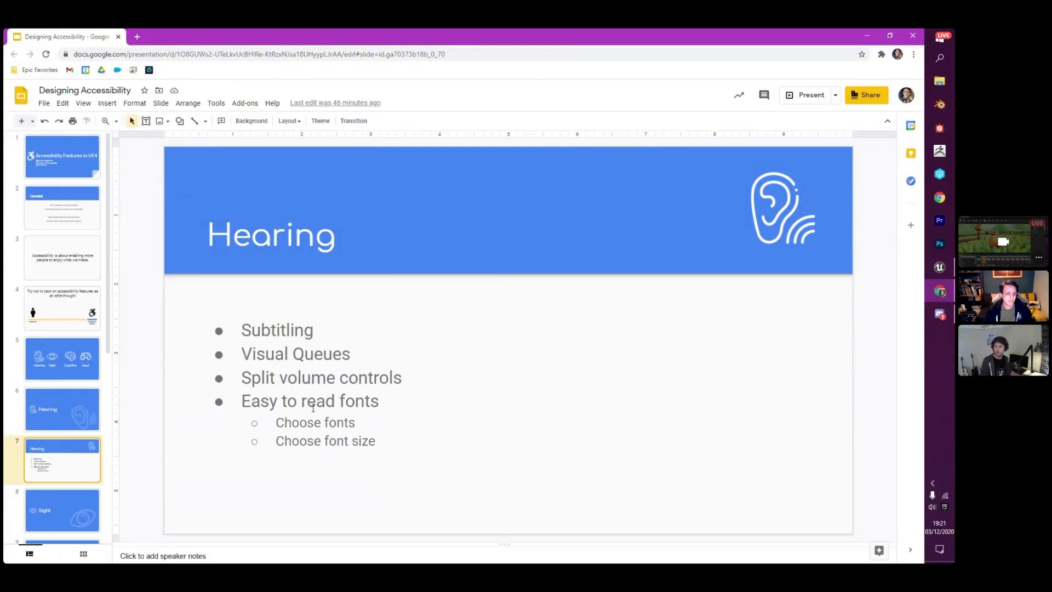
{"action": "scroll", "coordinate": [77, 395], "scroll_direction": "down", "scroll_amount": 2}
{"action": "left_click", "coordinate": [69, 421]}
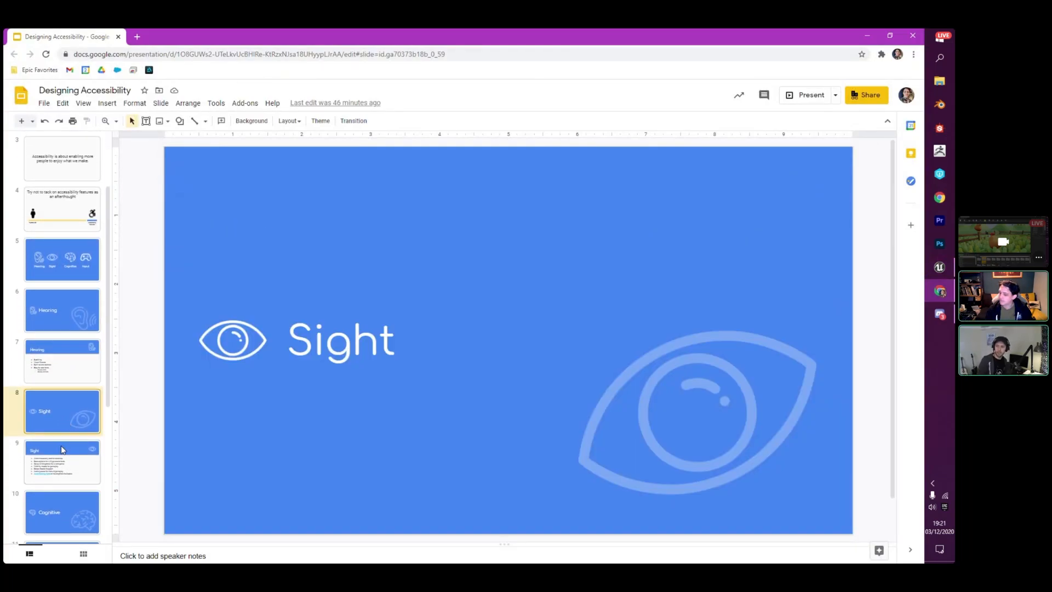
{"action": "left_click", "coordinate": [65, 379]}
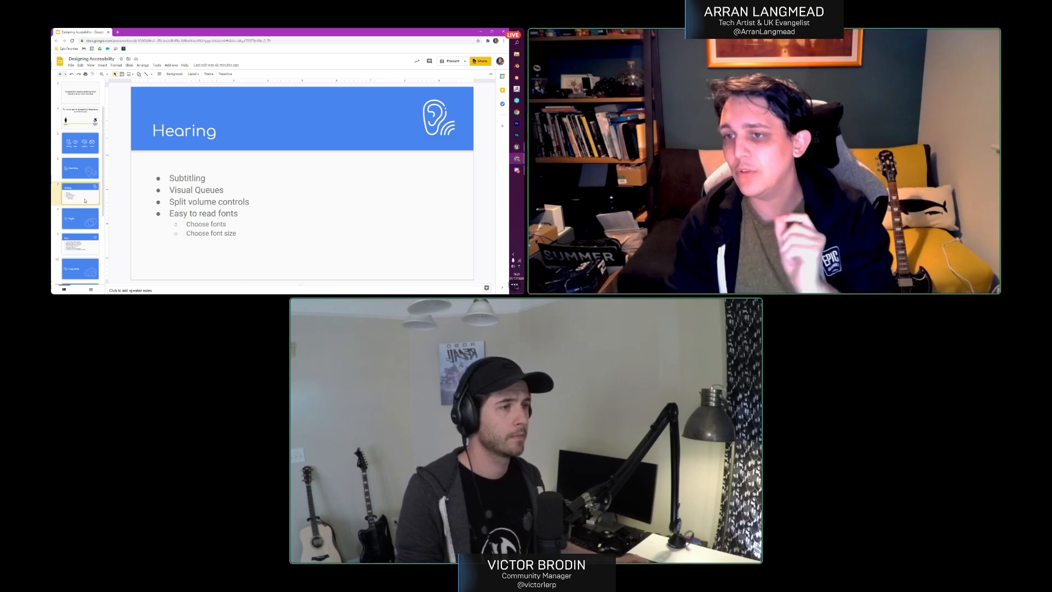
- Switch back to the Unreal Editor and search the Project Settings for "subtit"
{"action": "left_click", "coordinate": [516, 146]}
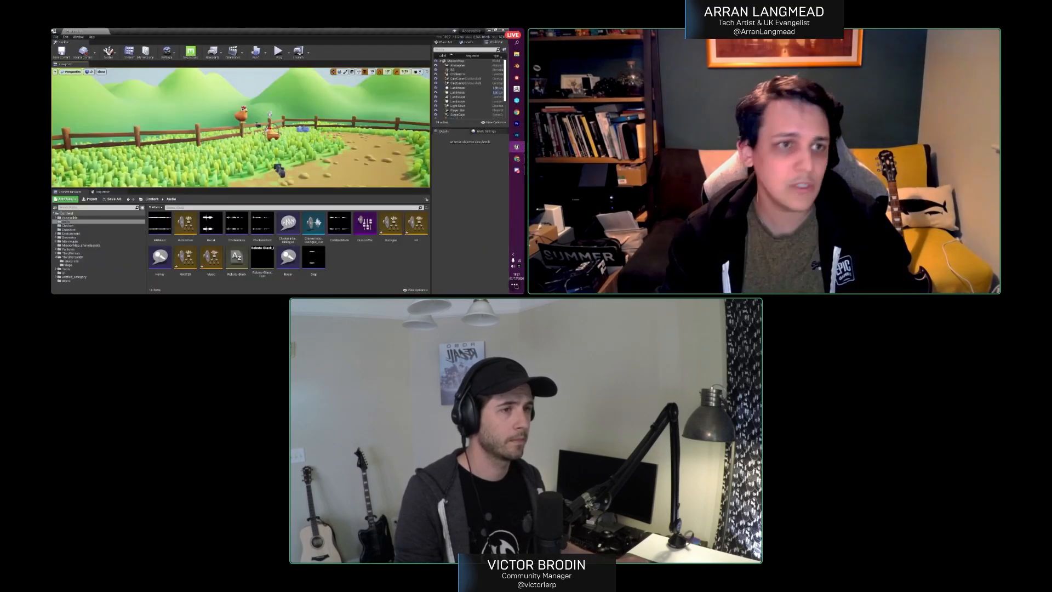
{"action": "left_click", "coordinate": [65, 36]}
{"action": "left_click", "coordinate": [76, 107]}
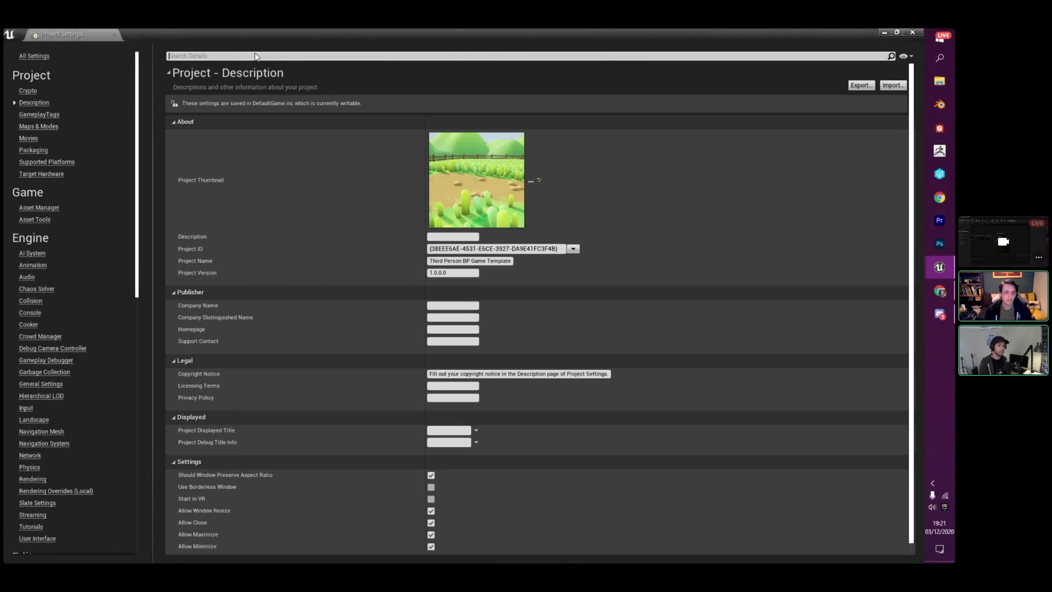
{"action": "type", "text": "subtit"}
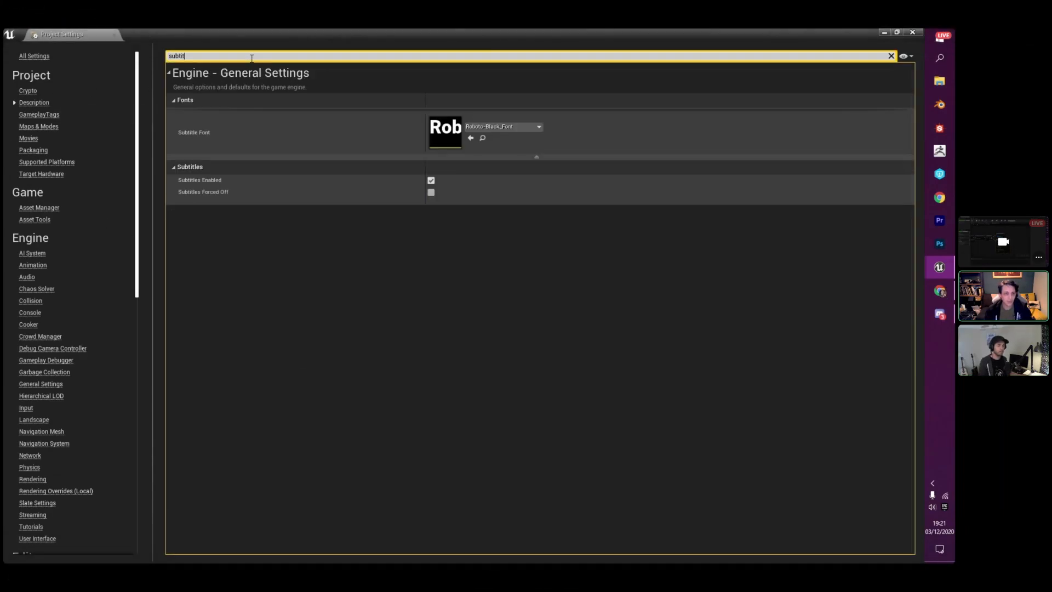
- Inspect the Roboto-Black_Font asset used as the Subtitle Font, and close both the font and the Project Settings
{"action": "double_click", "coordinate": [444, 133]}
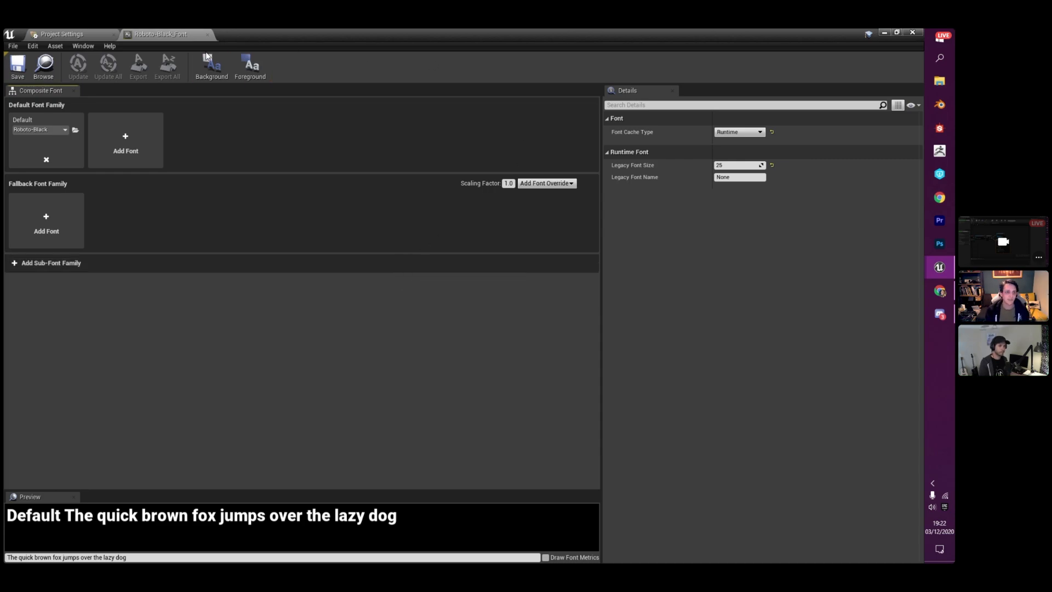
{"action": "left_click", "coordinate": [208, 35]}
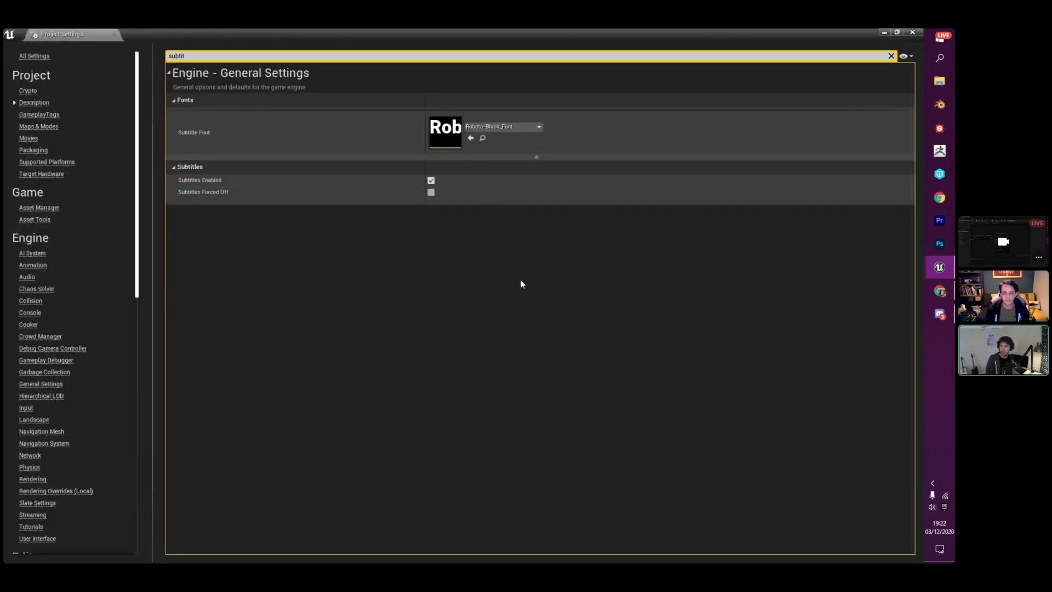
{"action": "left_click", "coordinate": [911, 33]}
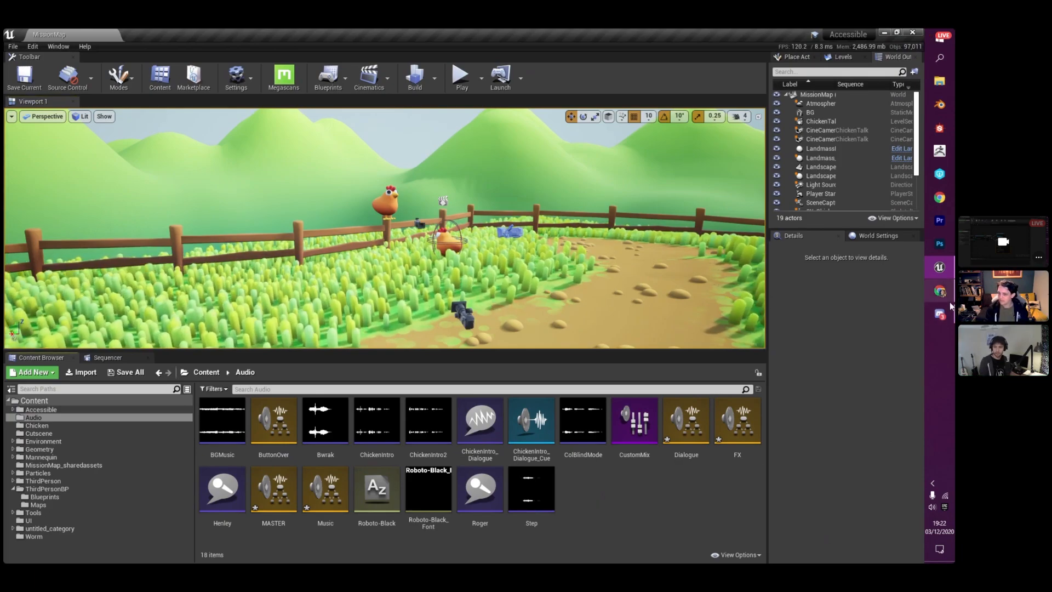
- Switch to the Google Slides deck, present the Sight bullet-list slide full screen, and exit the presentation
{"action": "mouse_move", "coordinate": [940, 267]}
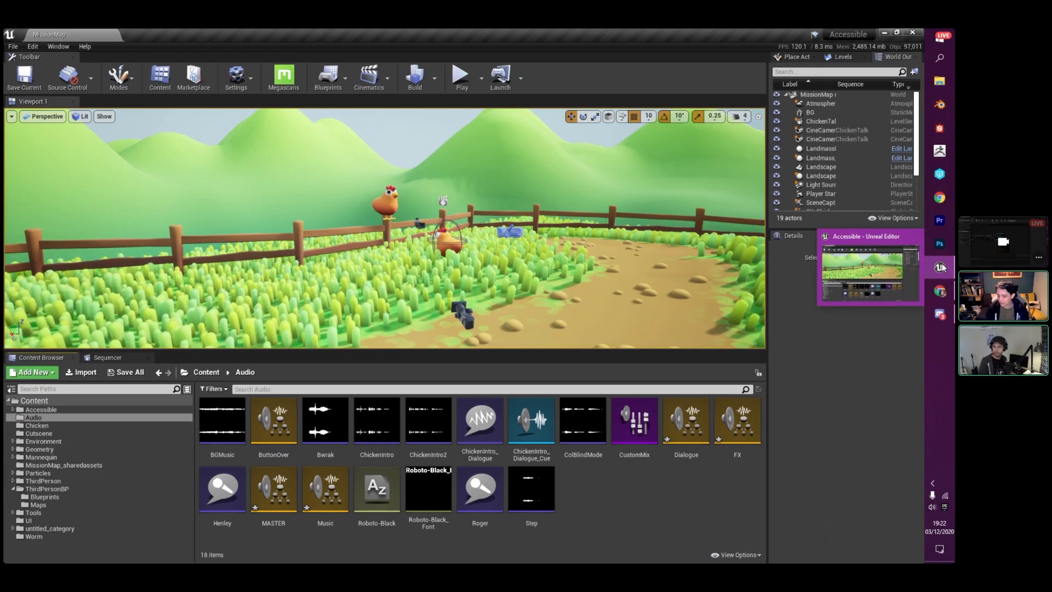
{"action": "mouse_move", "coordinate": [941, 291]}
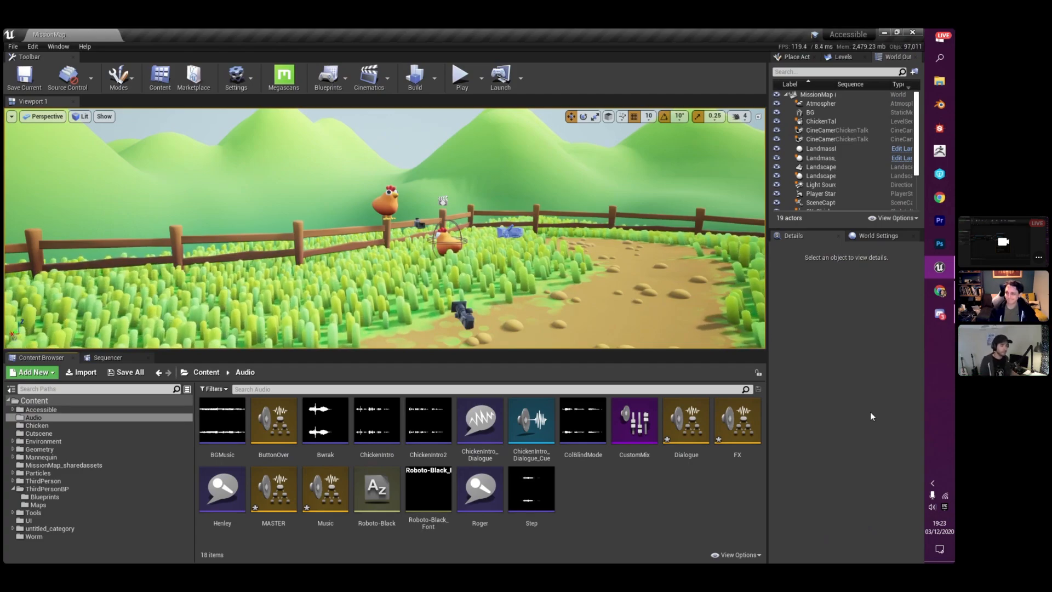
{"action": "left_click", "coordinate": [940, 291]}
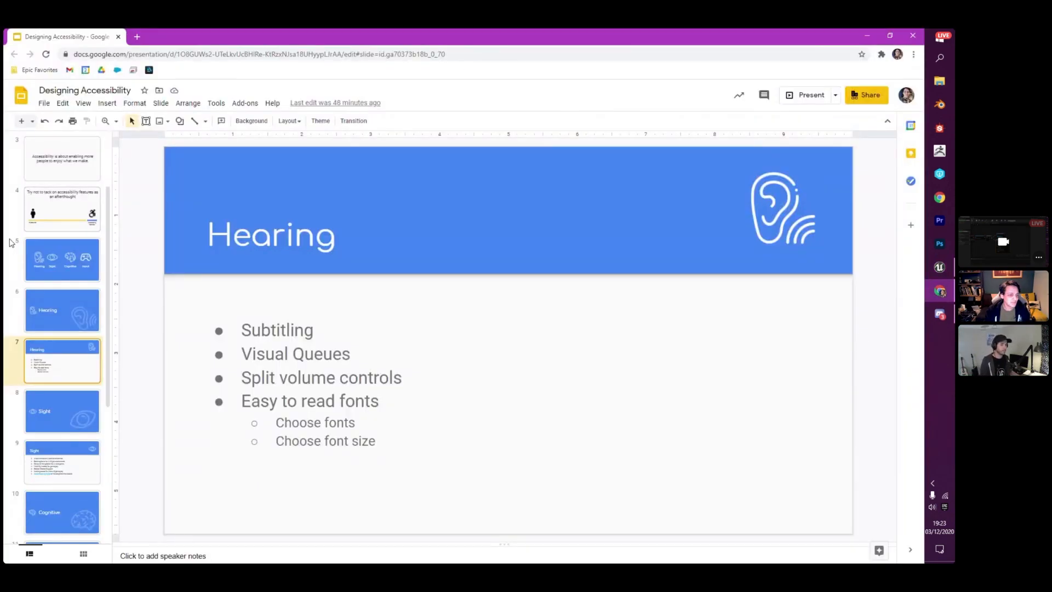
{"action": "left_click", "coordinate": [53, 427]}
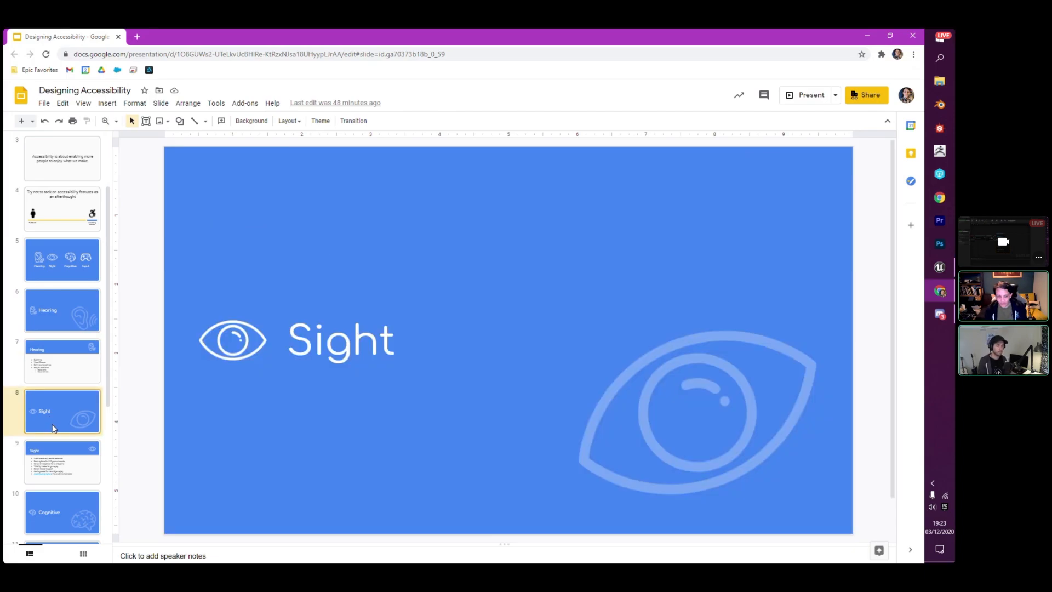
{"action": "left_click", "coordinate": [60, 459]}
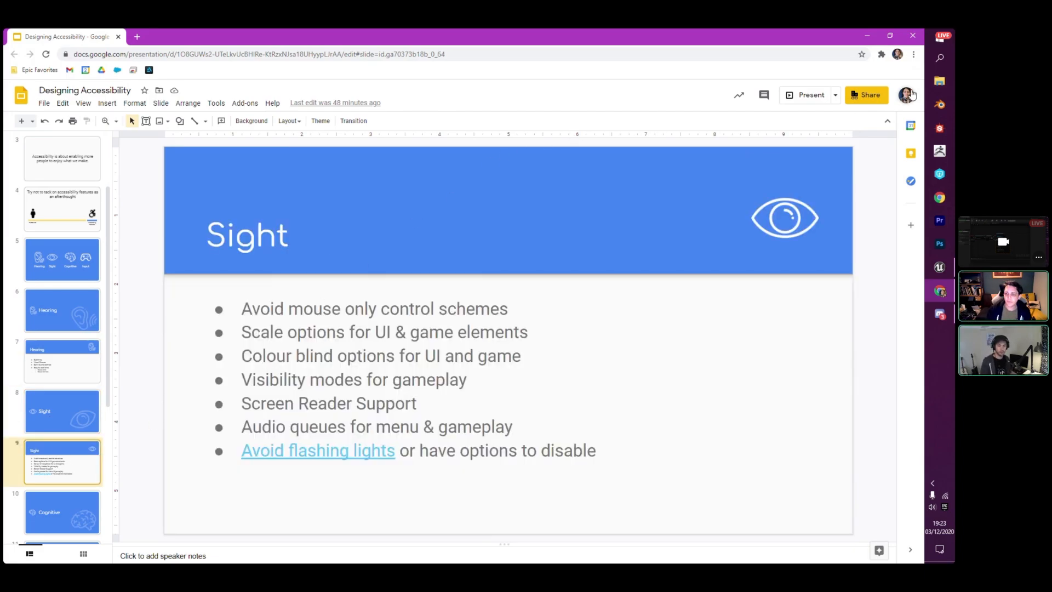
{"action": "left_click", "coordinate": [804, 97]}
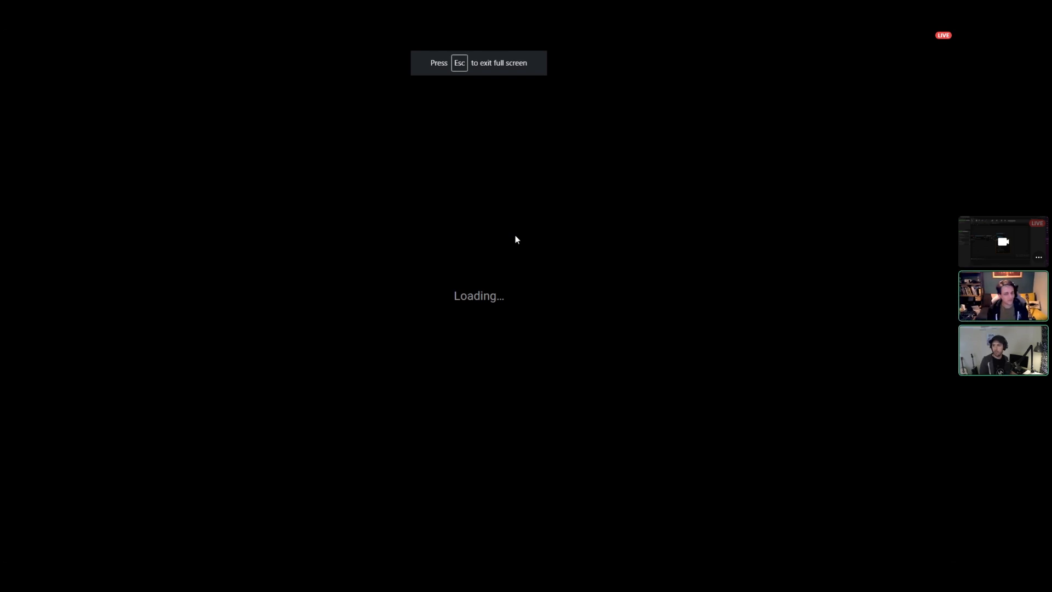
{"action": "key", "text": "Escape"}
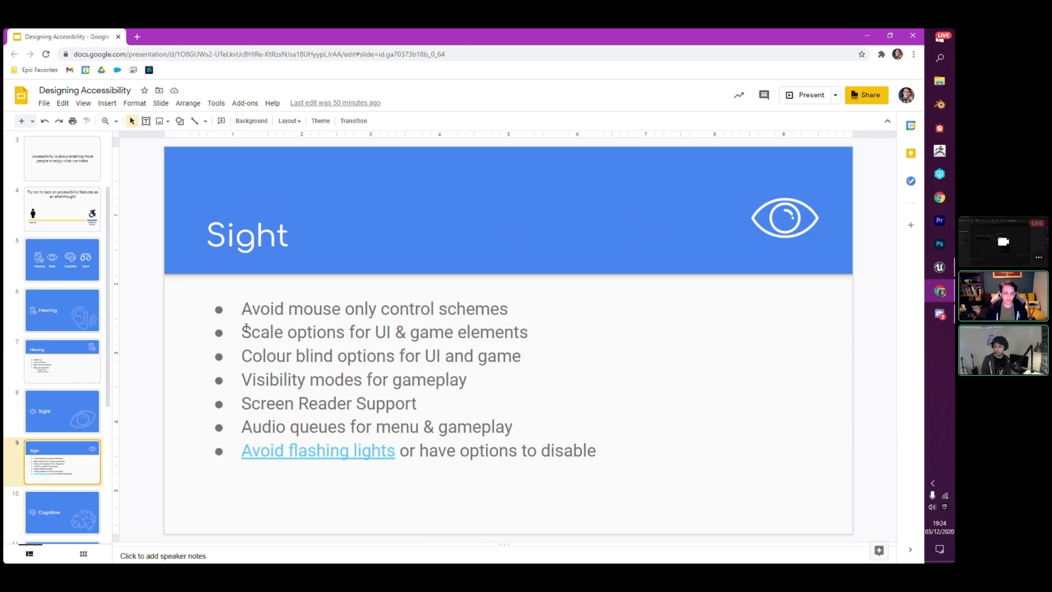
- Highlight the bullet "Scale options for UI & game elements" on the Sight slide for discussion, and clear the selection
{"action": "left_click_drag", "start_coordinate": [243, 332], "coordinate": [414, 332]}
{"action": "left_click", "coordinate": [470, 332]}
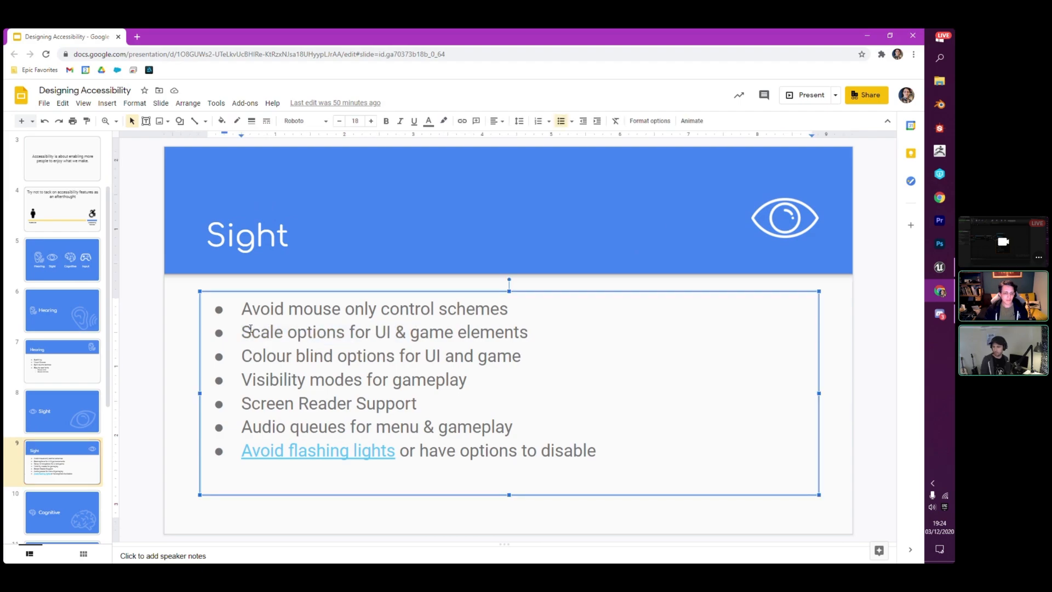
{"action": "left_click_drag", "start_coordinate": [250, 329], "coordinate": [522, 332]}
{"action": "left_click", "coordinate": [520, 332]}
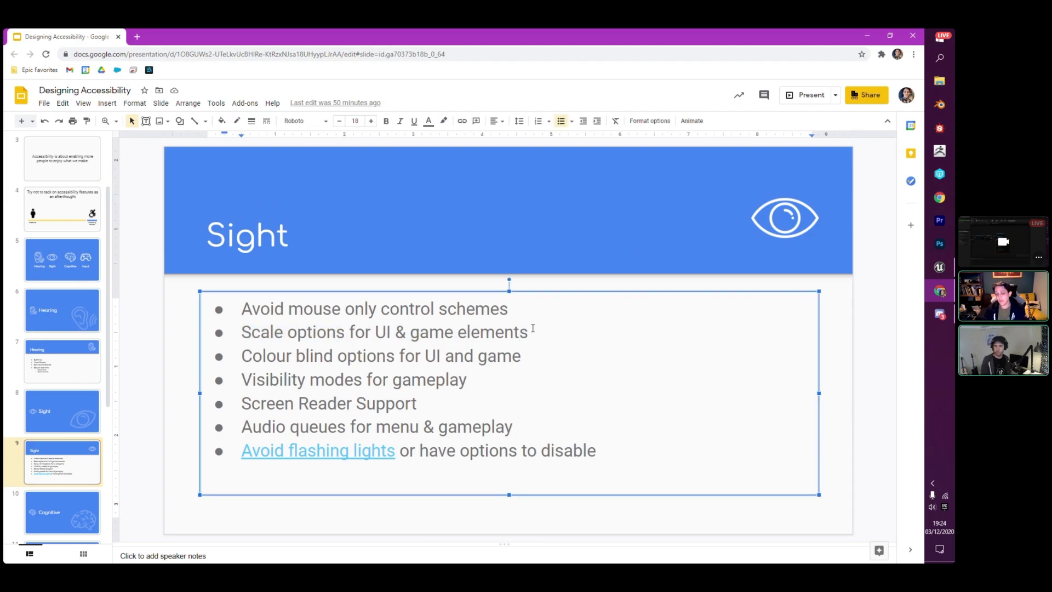